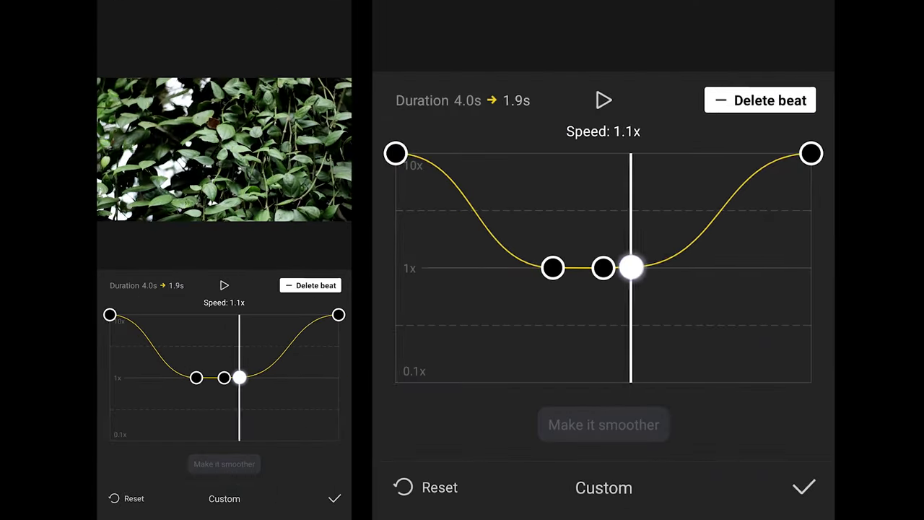
# Apply Smooth slow motion at Better quality to the custom speed curve
pyautogui.click(604, 424)
pyautogui.click(623, 373)
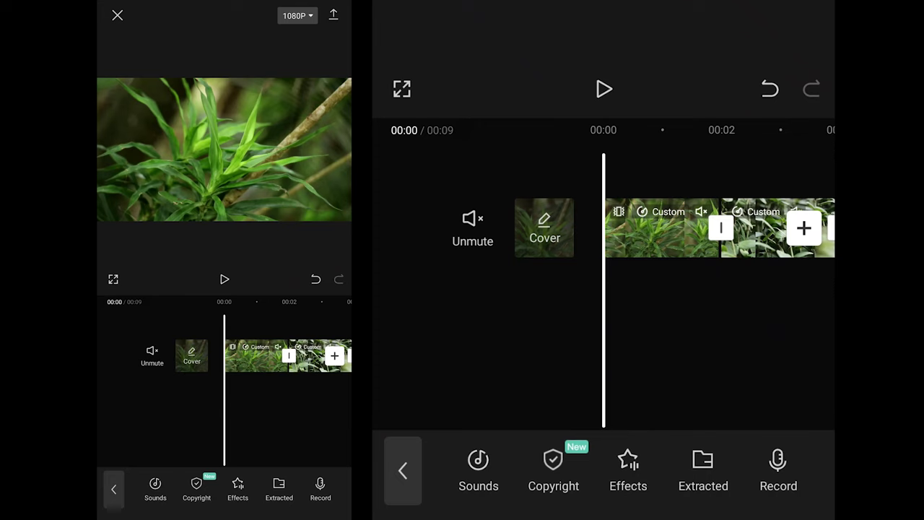
# Preview the 9-second sequence, rewind, and bring up transitions for the cut between clips 1 and 2
pyautogui.click(603, 89)
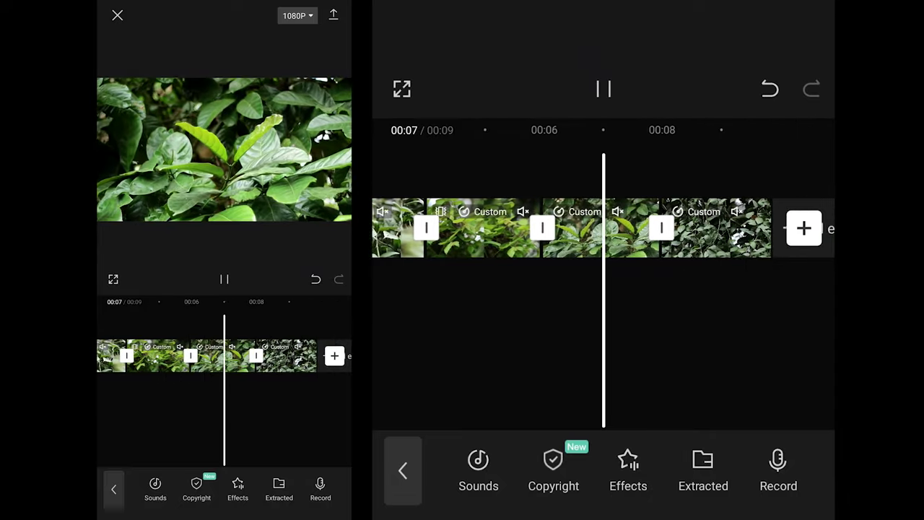
pyautogui.moveTo(462, 388); pyautogui.dragTo(629, 387)
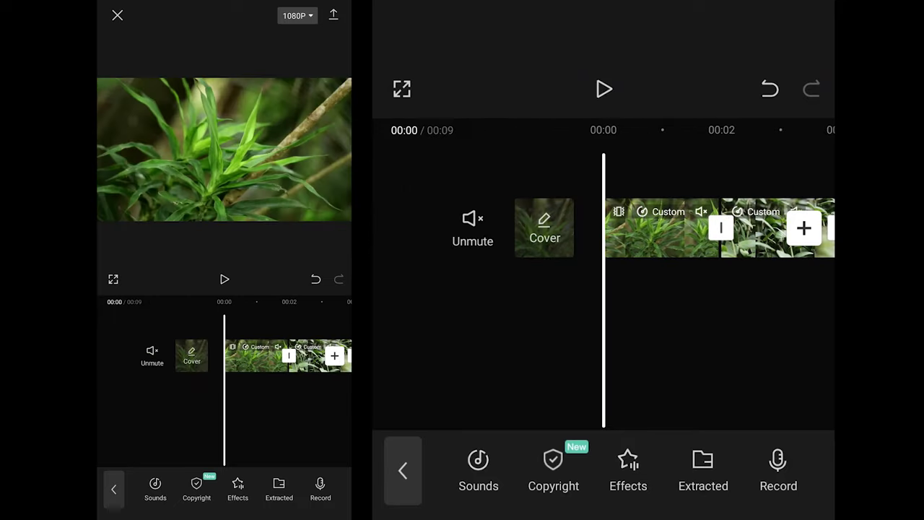
pyautogui.moveTo(745, 271); pyautogui.dragTo(684, 272)
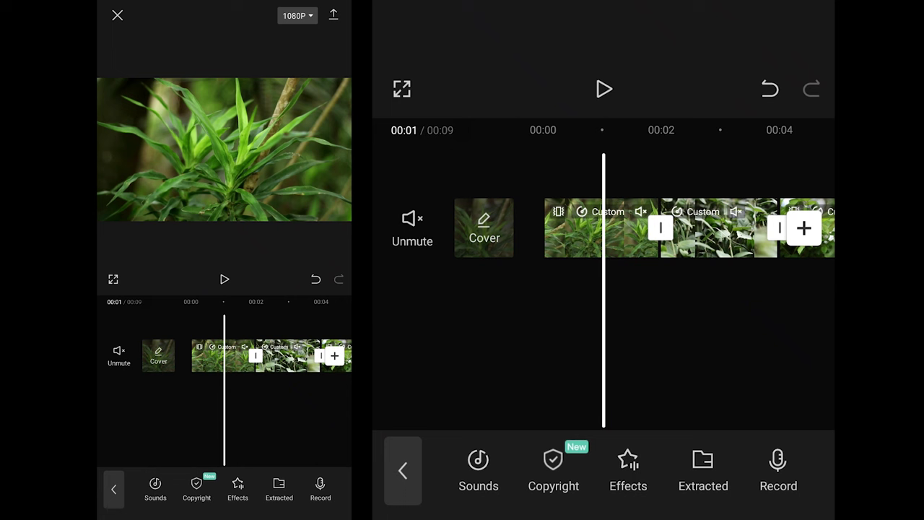
pyautogui.click(660, 228)
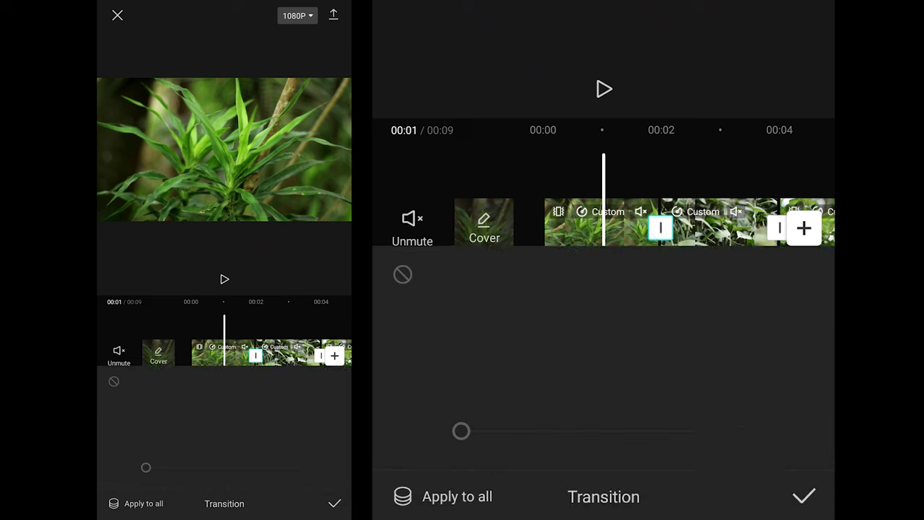
# Put a 0.5s Camera 'Pull Out' transition on the first cut
pyautogui.moveTo(757, 170); pyautogui.dragTo(697, 170)
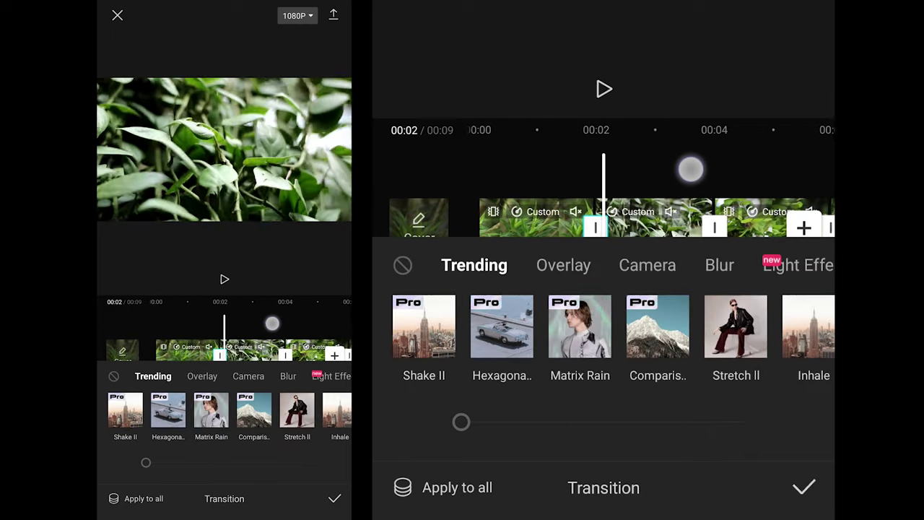
pyautogui.moveTo(697, 170); pyautogui.dragTo(671, 167)
pyautogui.click(648, 265)
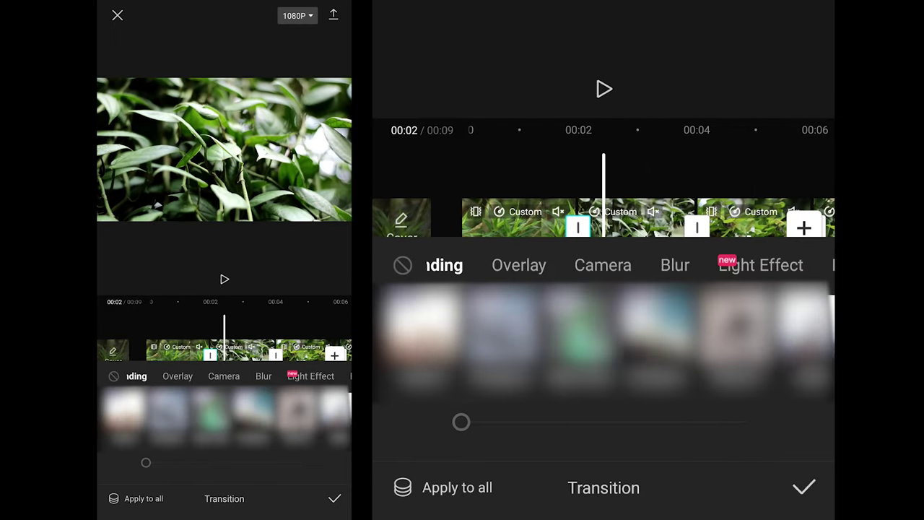
pyautogui.moveTo(787, 329); pyautogui.dragTo(640, 404)
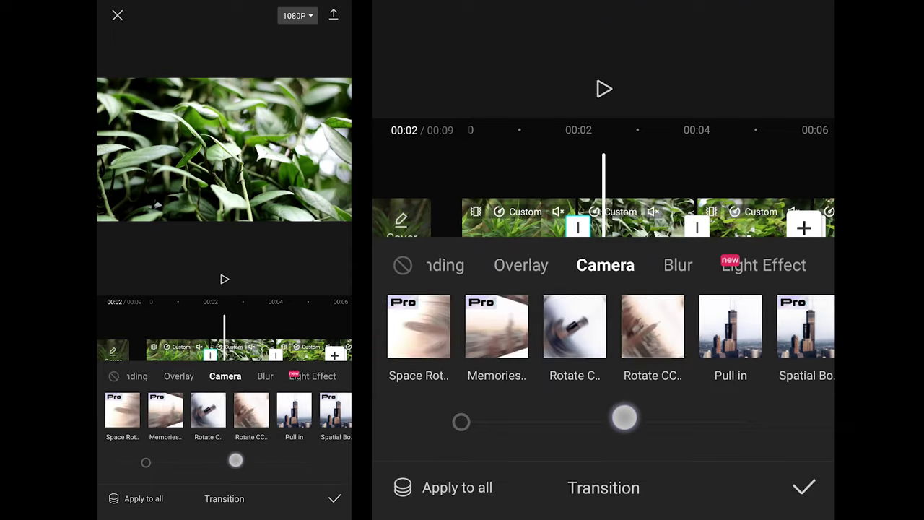
pyautogui.moveTo(548, 361)
pyautogui.mouseDown()
pyautogui.moveTo(708, 365)
pyautogui.moveTo(790, 351)
pyautogui.moveTo(570, 431)
pyautogui.moveTo(611, 429)
pyautogui.moveTo(415, 488)
pyautogui.mouseUp()
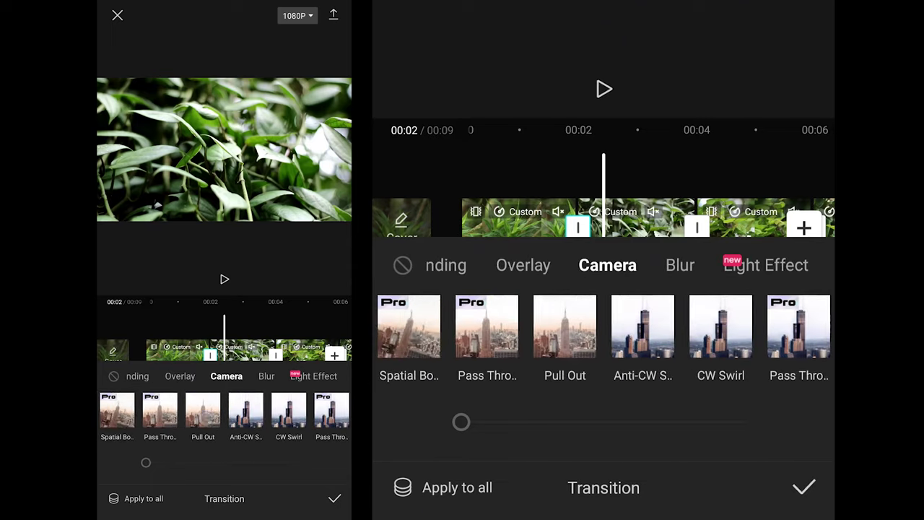
pyautogui.click(610, 326)
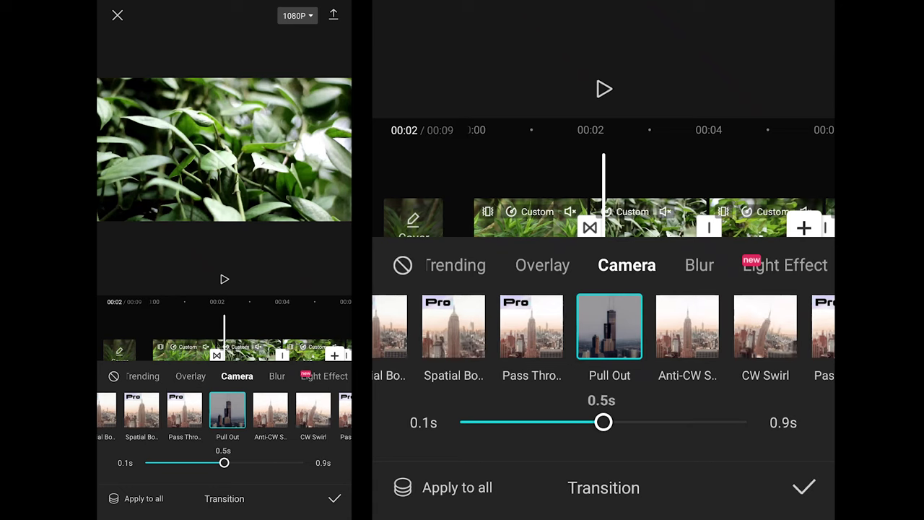
pyautogui.click(804, 488)
# Put a 0.5s Camera 'Pull in' transition on the second cut and preview both
pyautogui.moveTo(751, 337); pyautogui.dragTo(638, 328)
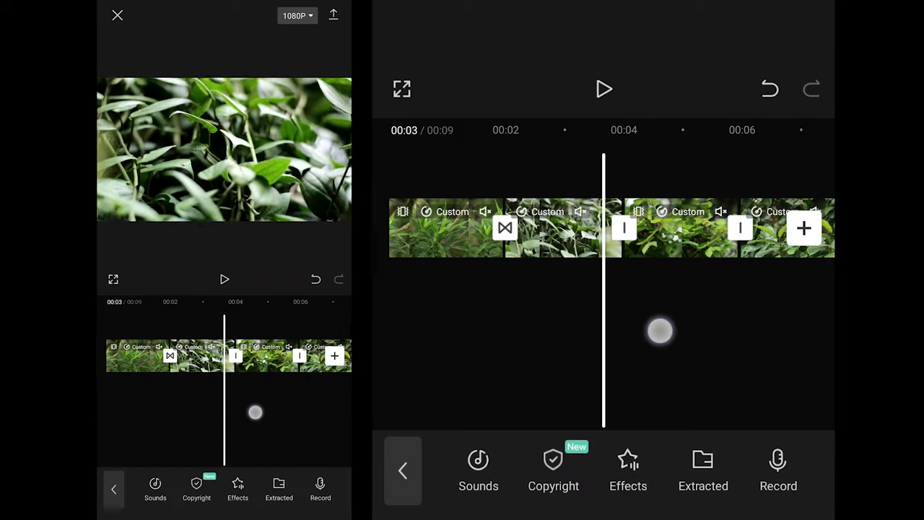
pyautogui.moveTo(639, 329); pyautogui.dragTo(634, 326)
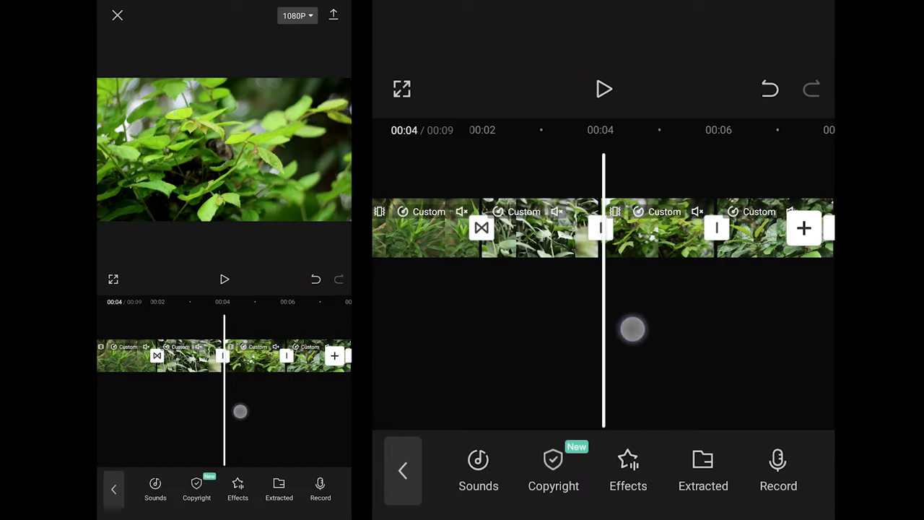
pyautogui.click(628, 469)
pyautogui.click(663, 268)
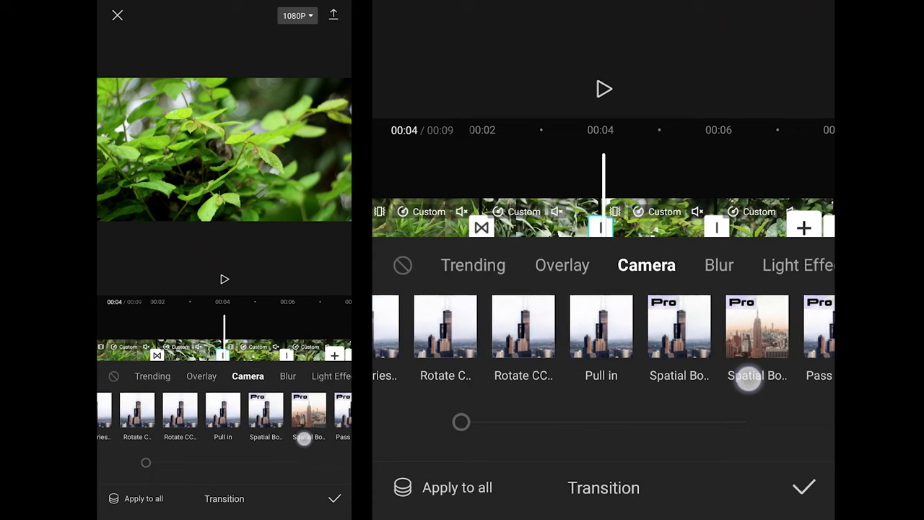
pyautogui.moveTo(749, 324); pyautogui.dragTo(654, 412)
pyautogui.click(508, 325)
pyautogui.moveTo(745, 422); pyautogui.dragTo(603, 422)
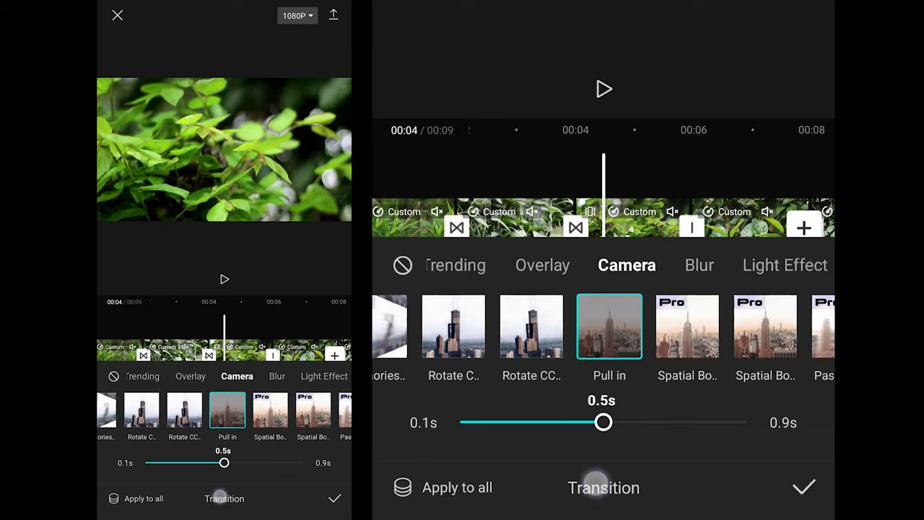
pyautogui.moveTo(809, 329); pyautogui.dragTo(727, 363)
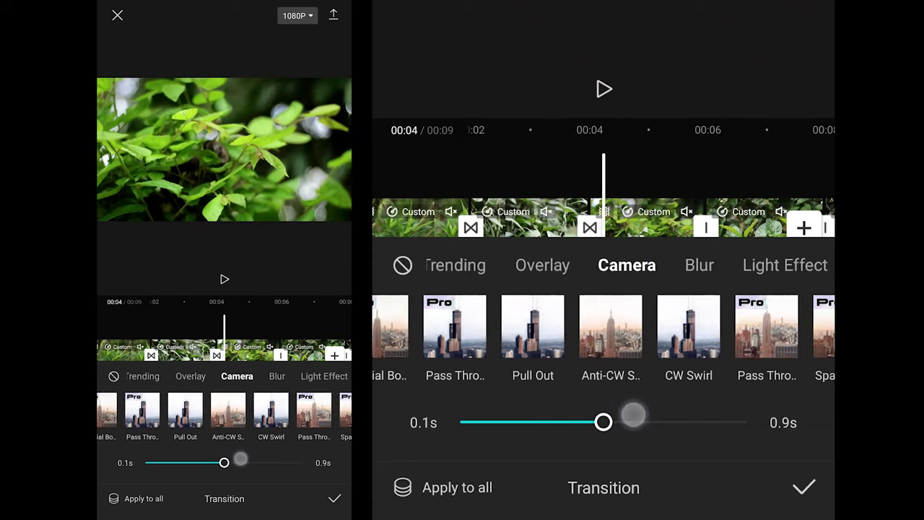
pyautogui.click(531, 325)
pyautogui.click(804, 487)
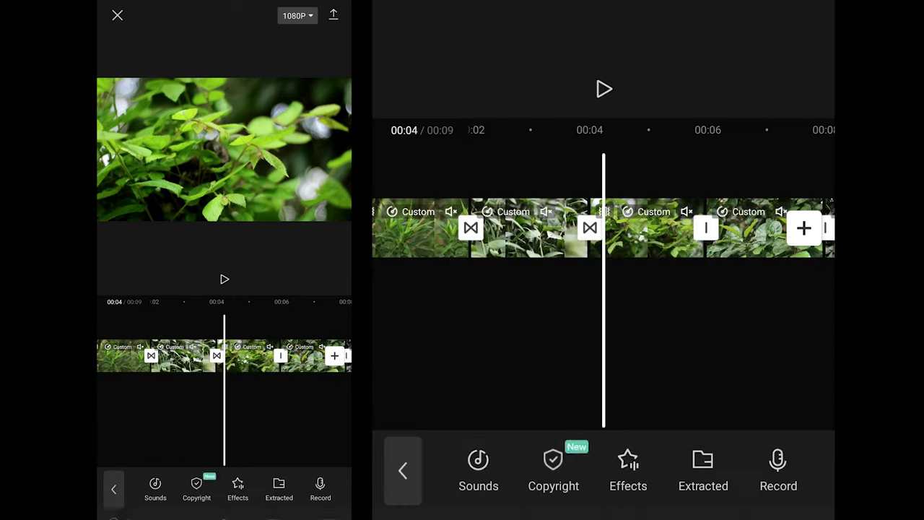
pyautogui.click(603, 89)
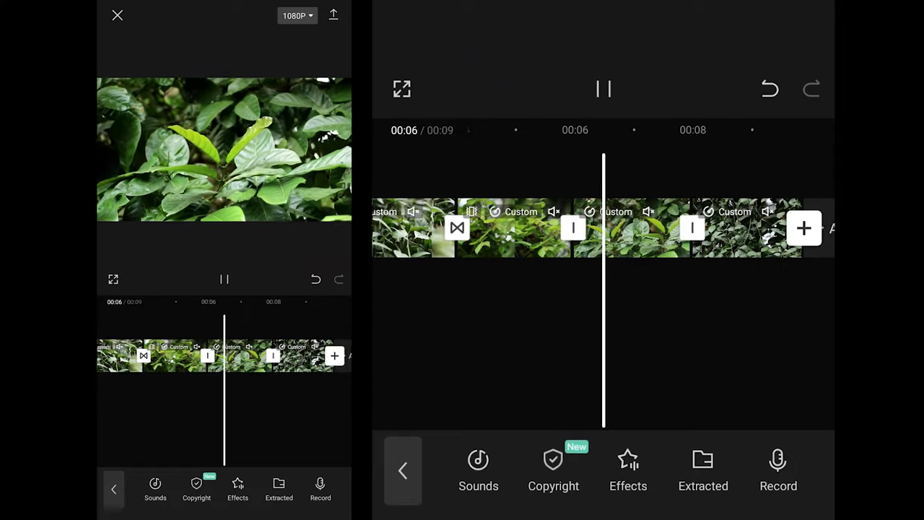
# Put a 0.5s Camera 'Pull in' transition on the third cut
pyautogui.click(626, 228)
pyautogui.click(646, 265)
pyautogui.moveTo(738, 330)
pyautogui.mouseDown()
pyautogui.moveTo(563, 330)
pyautogui.moveTo(594, 427)
pyautogui.mouseUp()
pyautogui.click(499, 330)
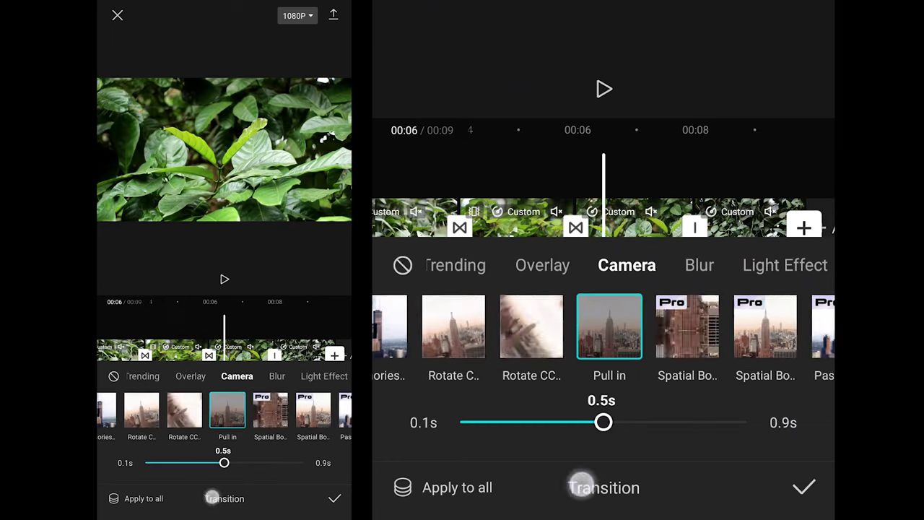
pyautogui.click(803, 487)
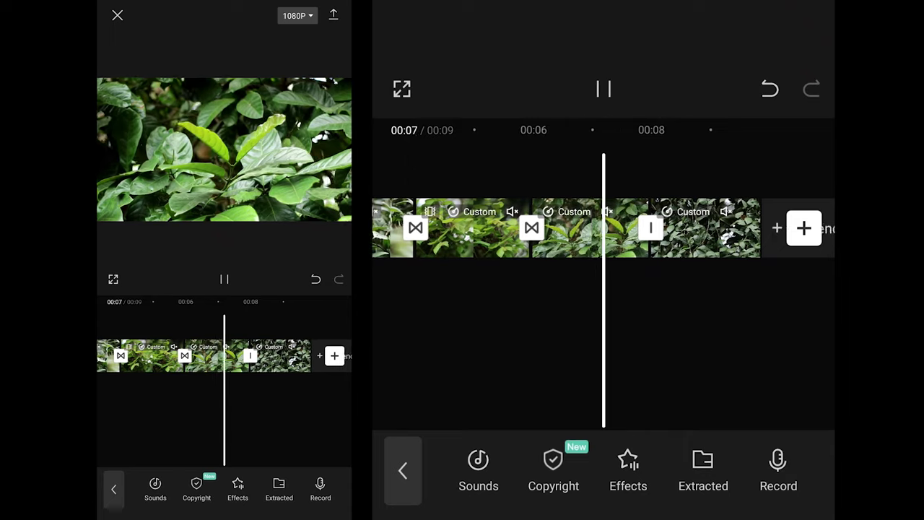
# Put a Camera 'Pull Out' transition shortened to 0.5s on the last cut
pyautogui.click(662, 327)
pyautogui.click(640, 228)
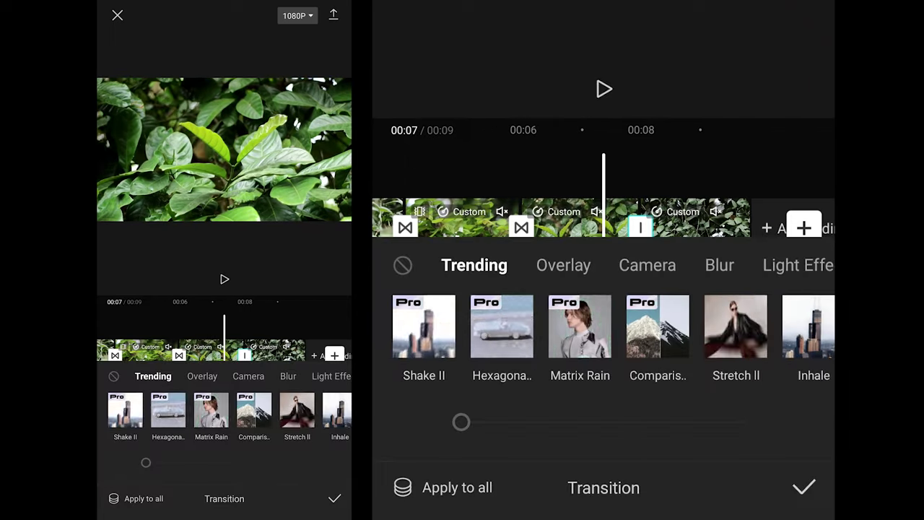
pyautogui.moveTo(722, 328); pyautogui.dragTo(469, 329)
pyautogui.moveTo(763, 351)
pyautogui.mouseDown()
pyautogui.moveTo(646, 415)
pyautogui.moveTo(621, 392)
pyautogui.mouseUp()
pyautogui.moveTo(696, 397); pyautogui.dragTo(568, 406)
pyautogui.moveTo(759, 366)
pyautogui.mouseDown()
pyautogui.moveTo(520, 423)
pyautogui.moveTo(766, 359)
pyautogui.mouseUp()
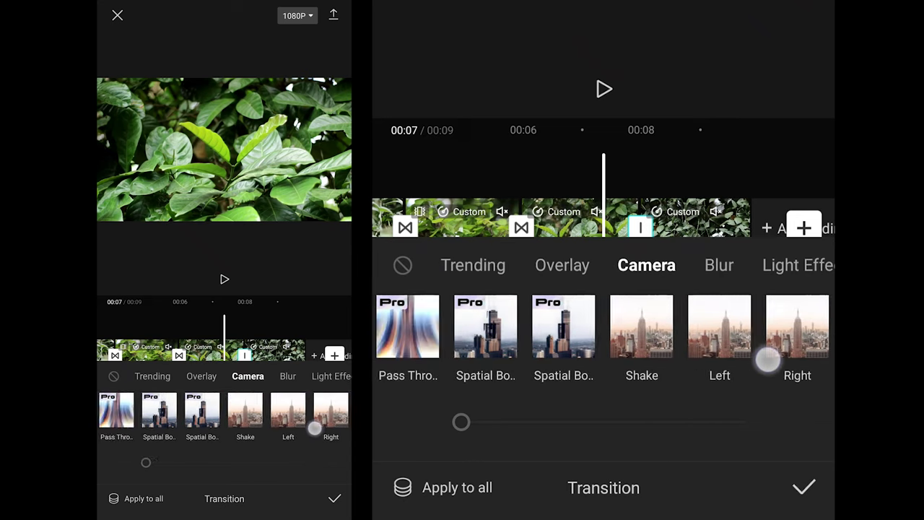
pyautogui.moveTo(549, 359); pyautogui.dragTo(766, 359)
pyautogui.click(626, 326)
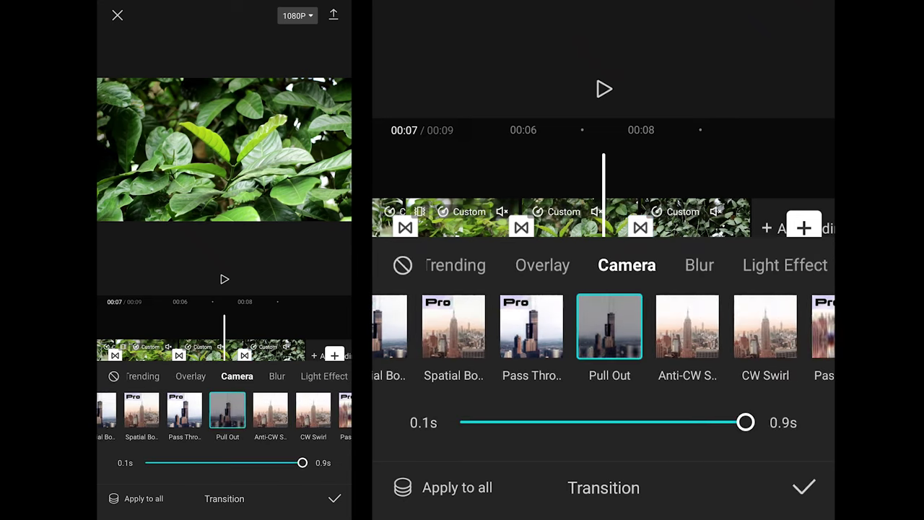
pyautogui.moveTo(744, 427); pyautogui.dragTo(578, 471)
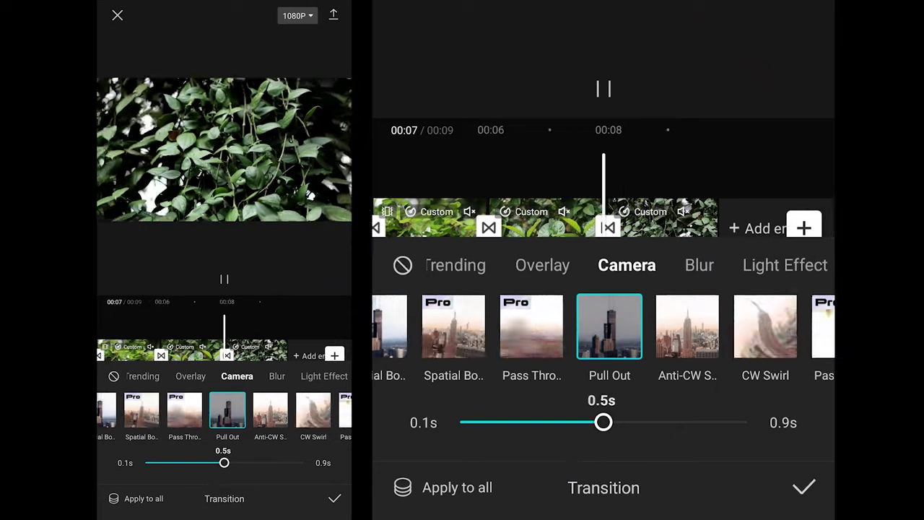
pyautogui.click(803, 487)
pyautogui.moveTo(520, 315); pyautogui.dragTo(751, 316)
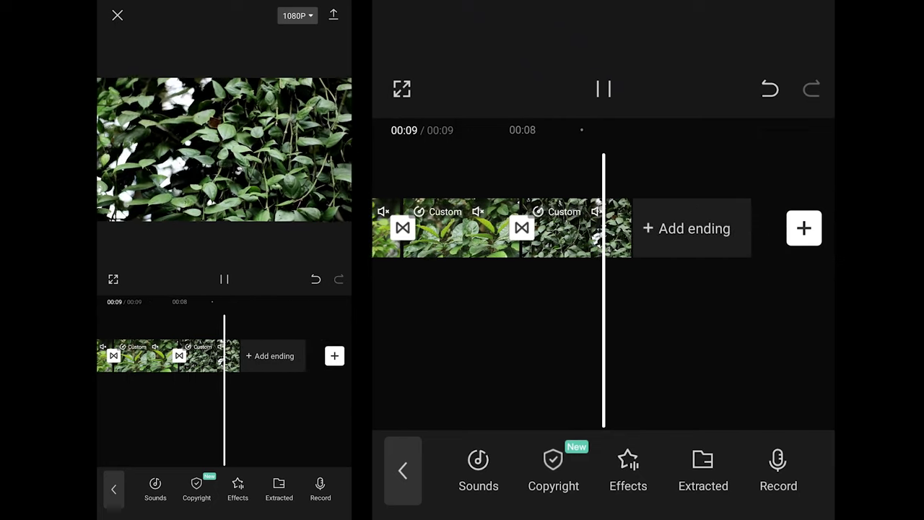
pyautogui.click(403, 471)
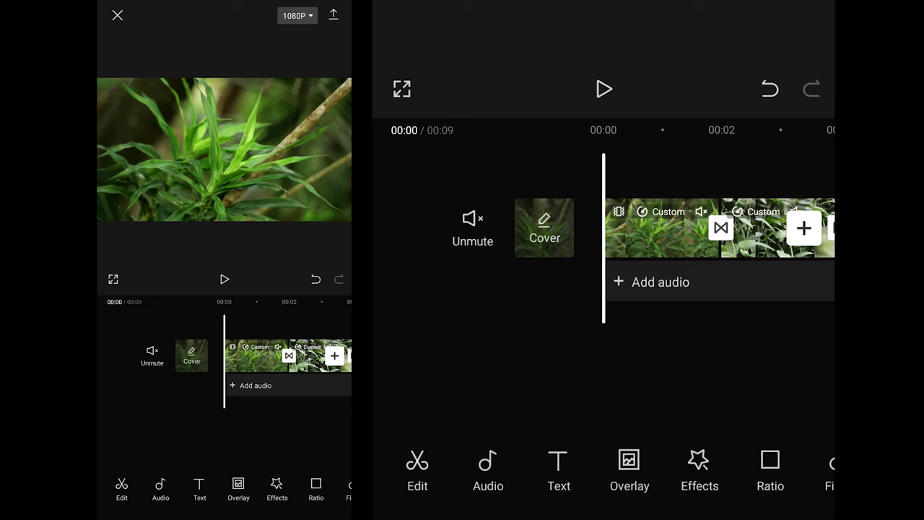
# Add the saved Oppenheimer filter and extend it to about 00:08
pyautogui.moveTo(722, 469); pyautogui.dragTo(514, 470)
pyautogui.click(633, 469)
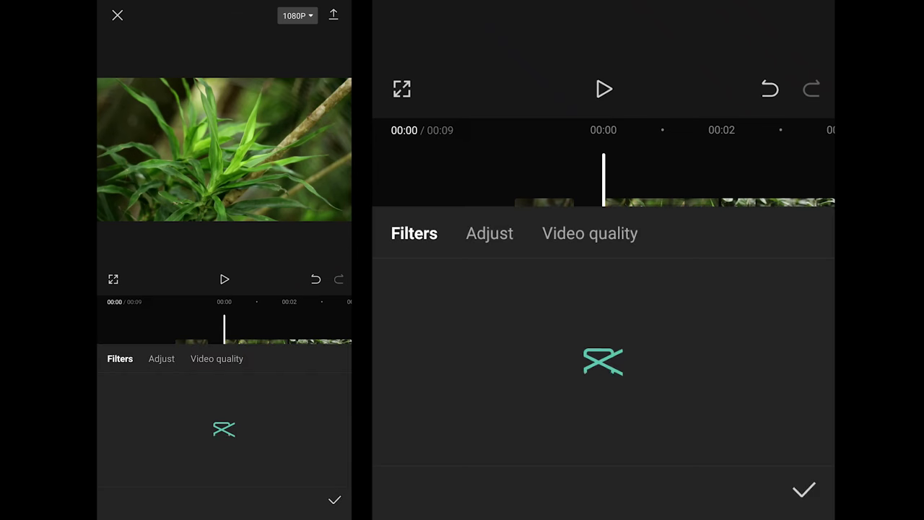
pyautogui.click(452, 284)
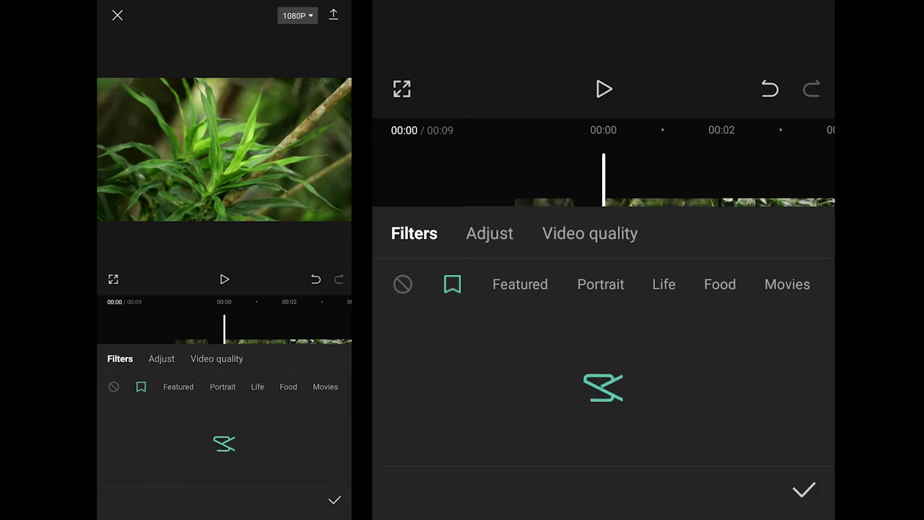
pyautogui.click(447, 359)
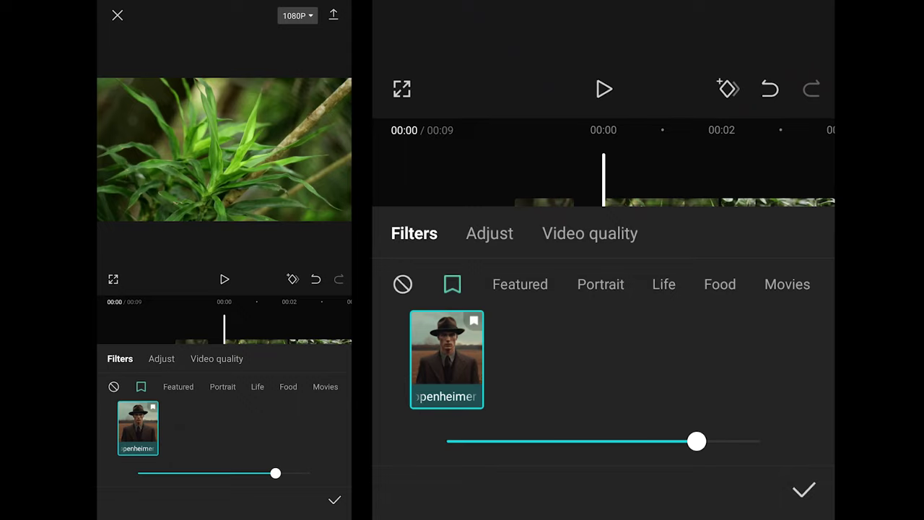
pyautogui.click(804, 490)
pyautogui.moveTo(732, 282); pyautogui.dragTo(821, 320)
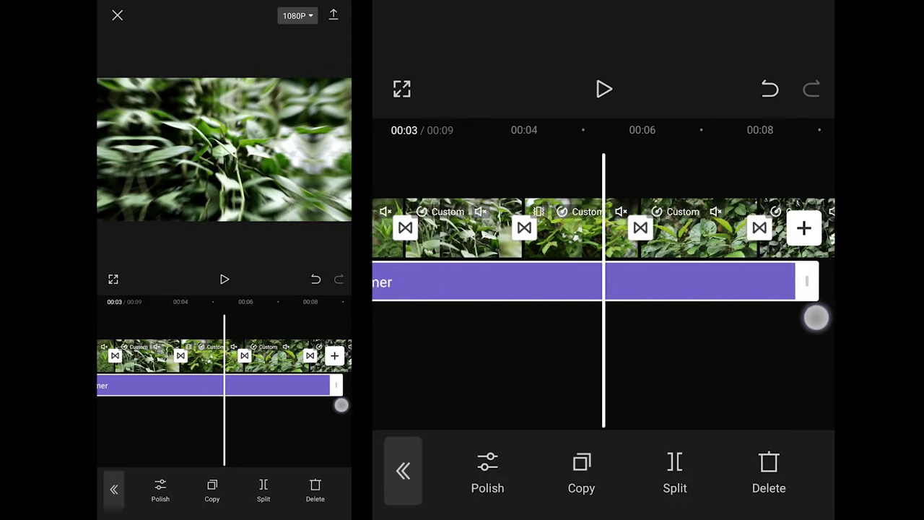
pyautogui.moveTo(745, 330)
pyautogui.mouseDown()
pyautogui.moveTo(420, 369)
pyautogui.moveTo(598, 372)
pyautogui.mouseUp()
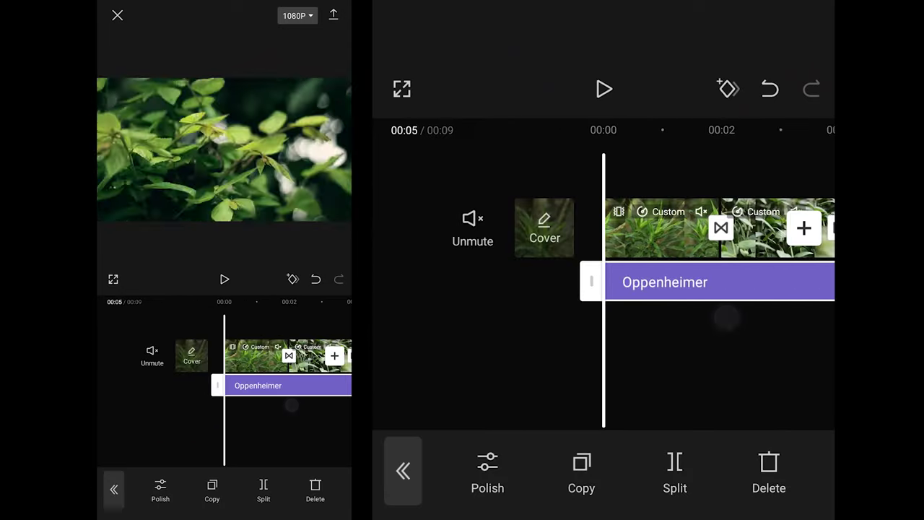
# Split the Oppenheimer filter layer at 00:01 and edit its first piece's filter settings
pyautogui.moveTo(721, 386)
pyautogui.mouseDown()
pyautogui.moveTo(483, 386)
pyautogui.moveTo(630, 408)
pyautogui.mouseUp()
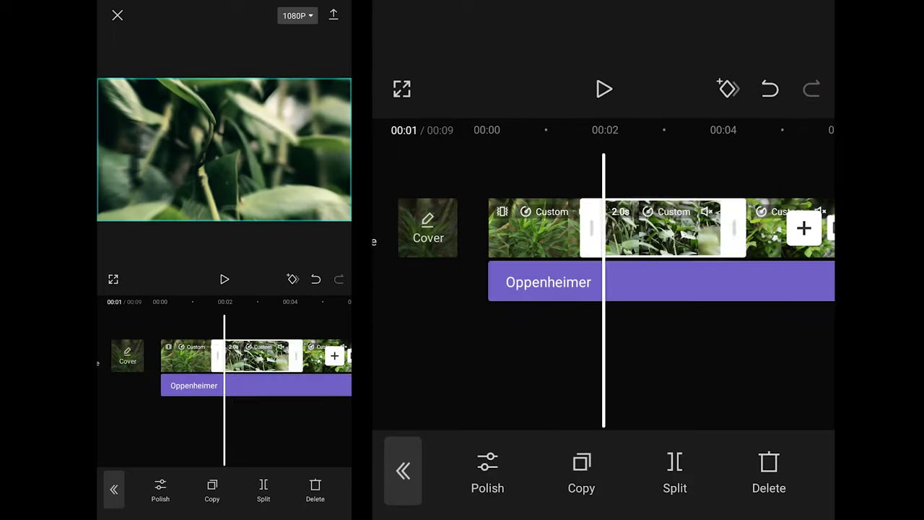
pyautogui.click(676, 470)
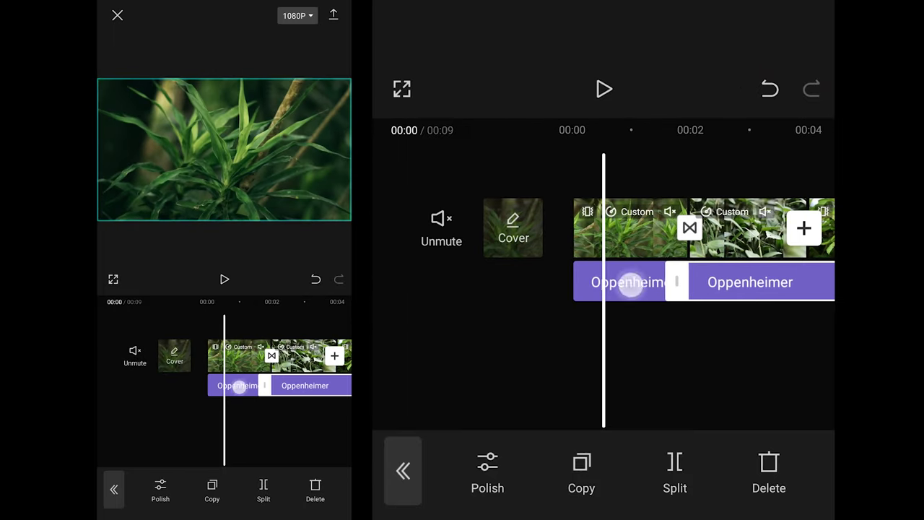
pyautogui.moveTo(712, 383); pyautogui.dragTo(697, 382)
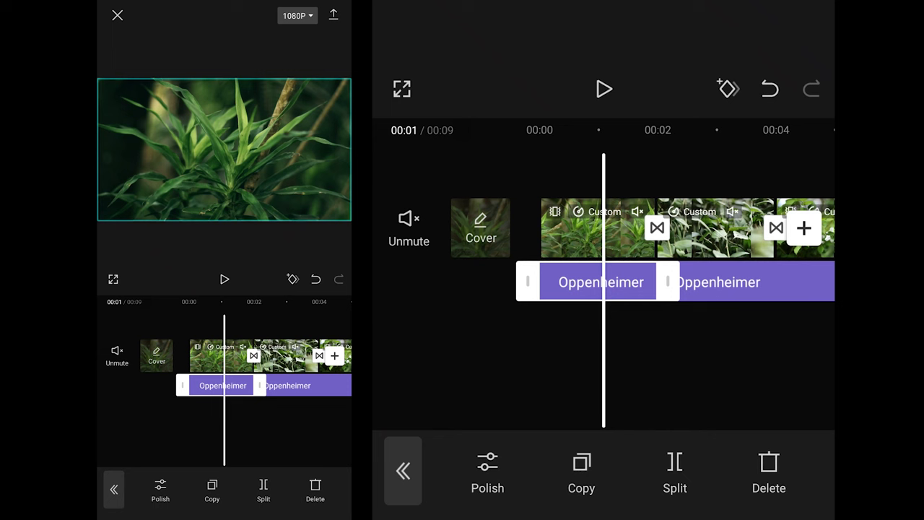
pyautogui.click(488, 474)
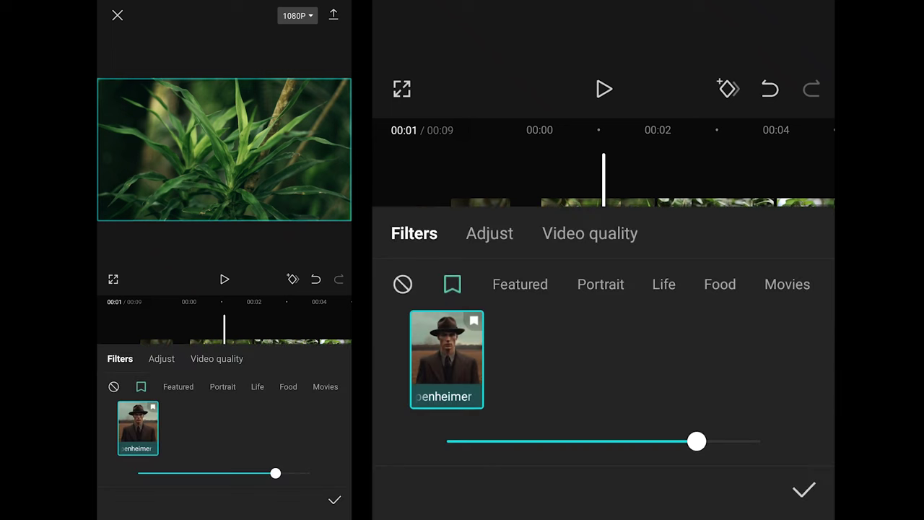
# On the first filter piece, set strength 54, contrast about -14, and slightly darker highlights
pyautogui.moveTo(635, 482); pyautogui.dragTo(615, 484)
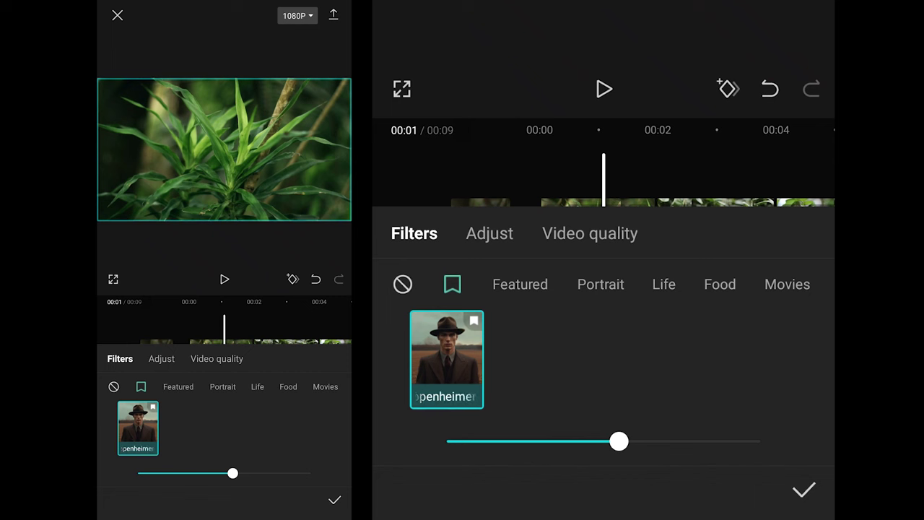
pyautogui.click(492, 233)
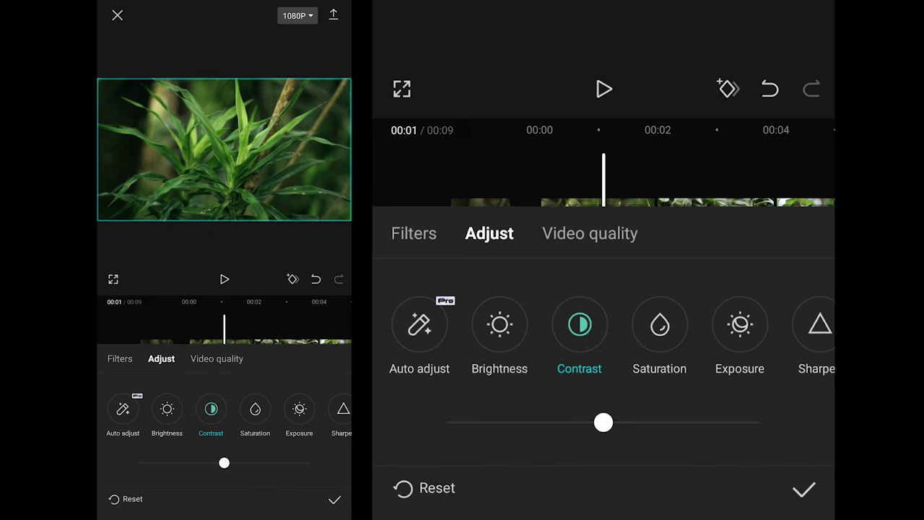
pyautogui.moveTo(627, 446); pyautogui.dragTo(639, 470)
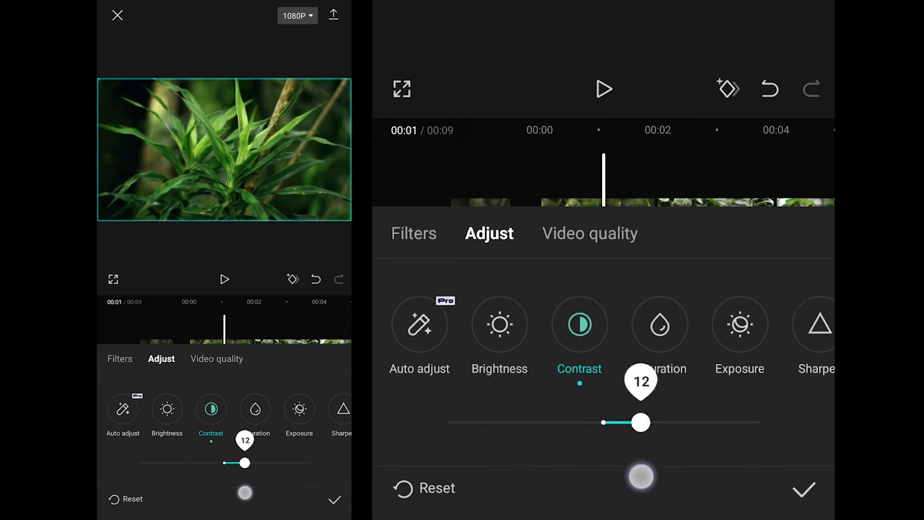
pyautogui.moveTo(631, 484); pyautogui.dragTo(558, 483)
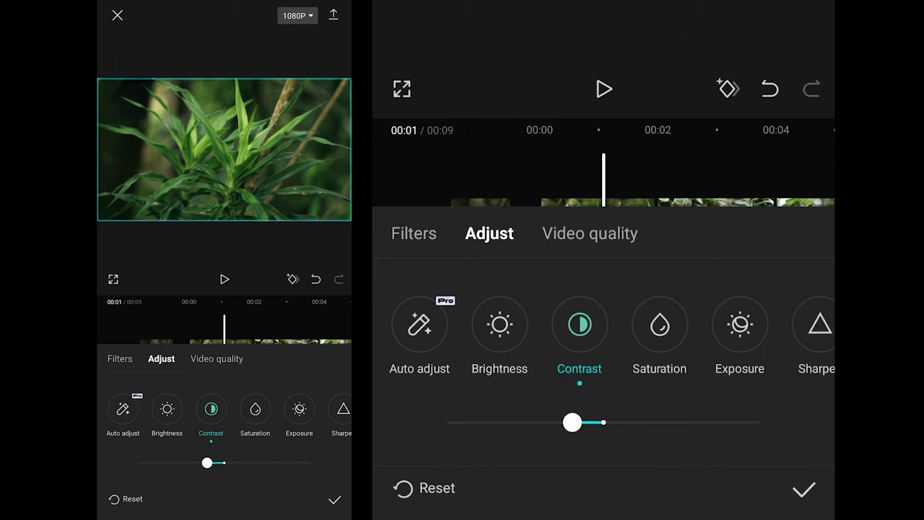
pyautogui.moveTo(742, 348); pyautogui.dragTo(551, 397)
pyautogui.moveTo(720, 351); pyautogui.dragTo(501, 351)
pyautogui.moveTo(729, 400); pyautogui.dragTo(656, 400)
pyautogui.click(582, 339)
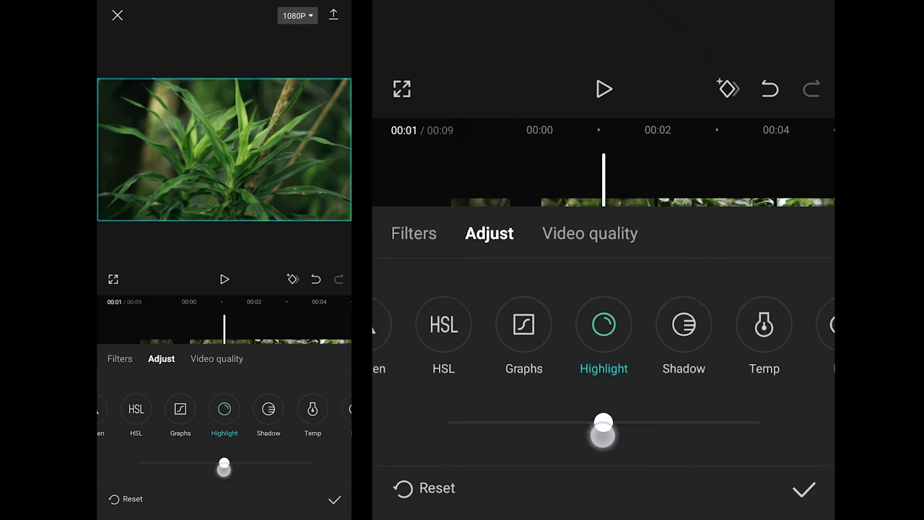
pyautogui.moveTo(563, 475); pyautogui.dragTo(569, 486)
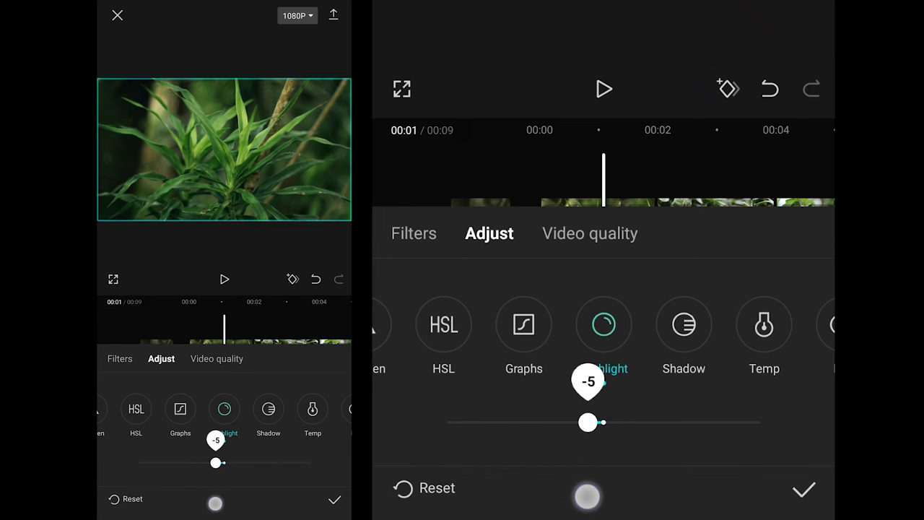
pyautogui.click(805, 489)
# Lower the filter strength of the piece at 2 seconds to about 50
pyautogui.moveTo(708, 357); pyautogui.dragTo(645, 366)
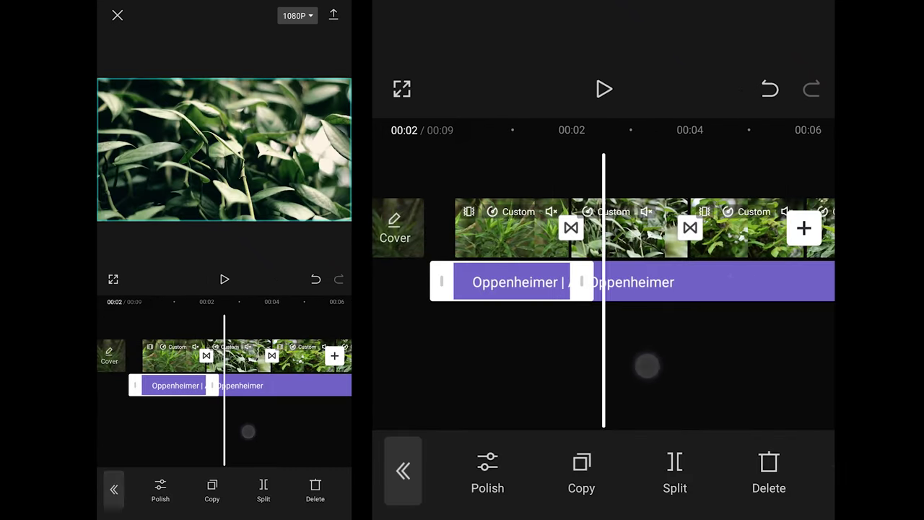
pyautogui.click(494, 463)
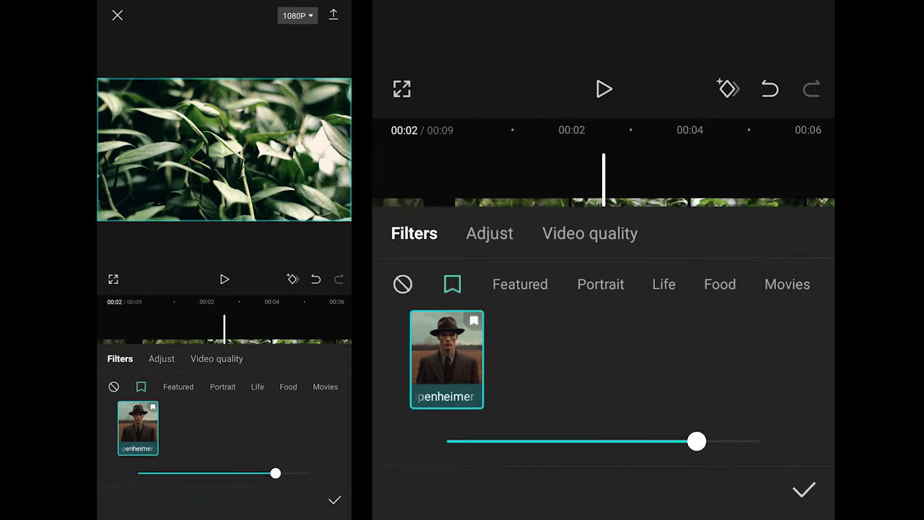
pyautogui.moveTo(647, 473); pyautogui.dragTo(601, 482)
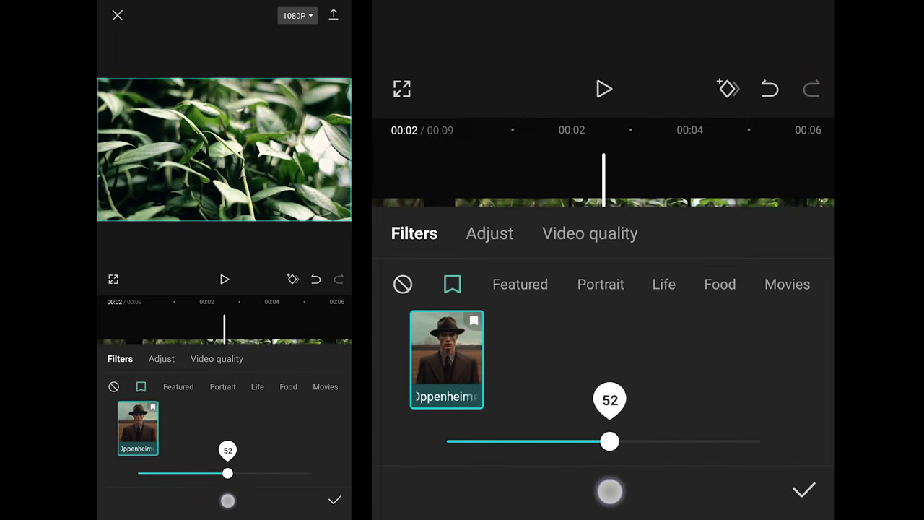
pyautogui.click(816, 486)
# On the piece at 3 seconds, lower contrast to about -32 and adjust highlights
pyautogui.moveTo(737, 353)
pyautogui.mouseDown()
pyautogui.moveTo(567, 390)
pyautogui.moveTo(767, 354)
pyautogui.mouseUp()
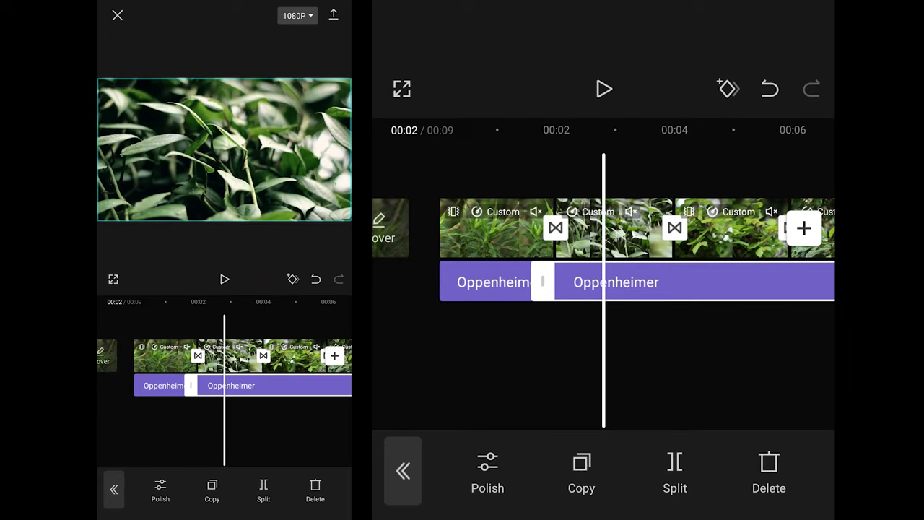
pyautogui.moveTo(715, 323); pyautogui.dragTo(664, 342)
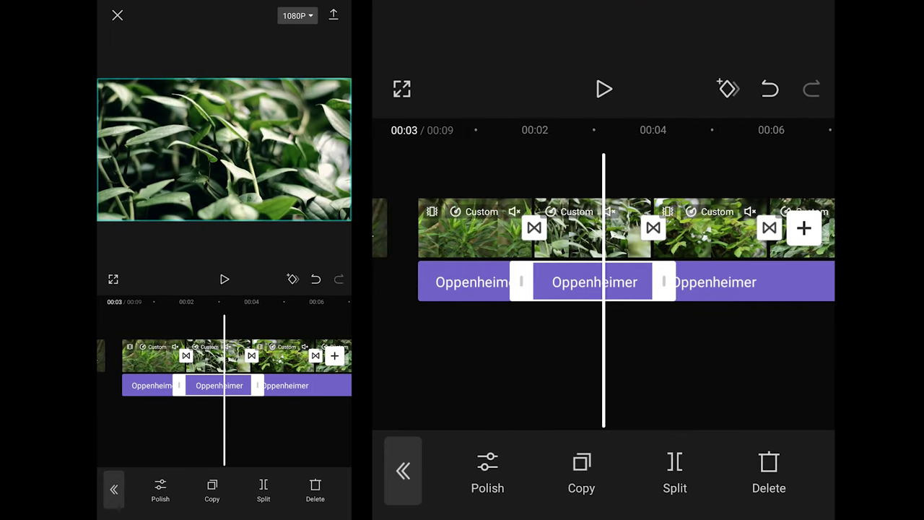
pyautogui.click(487, 469)
pyautogui.click(490, 234)
pyautogui.moveTo(653, 342); pyautogui.dragTo(778, 333)
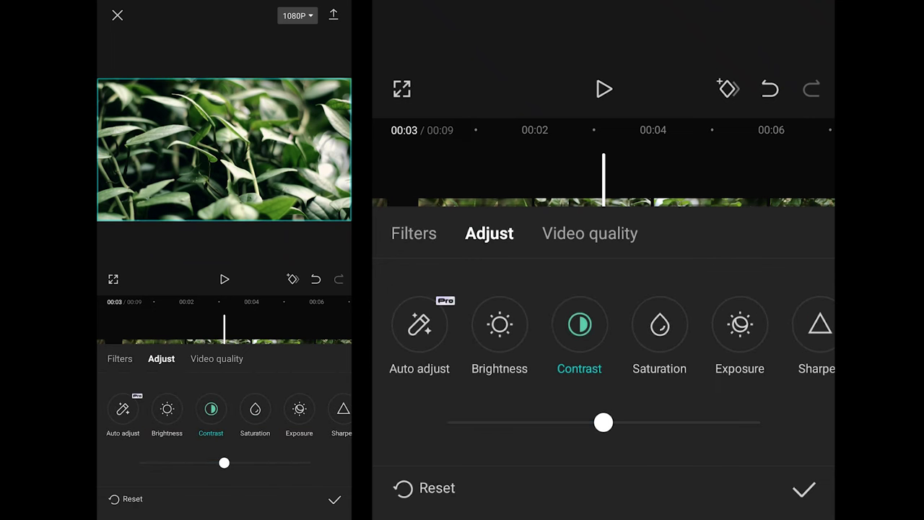
pyautogui.moveTo(568, 454); pyautogui.dragTo(502, 484)
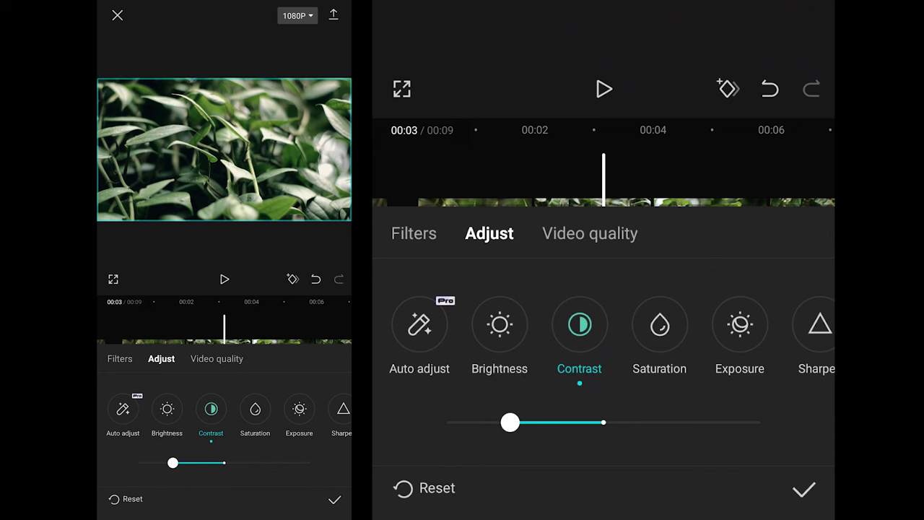
pyautogui.moveTo(765, 333); pyautogui.dragTo(575, 419)
pyautogui.moveTo(768, 332)
pyautogui.mouseDown()
pyautogui.moveTo(620, 418)
pyautogui.moveTo(554, 471)
pyautogui.mouseUp()
pyautogui.click(571, 332)
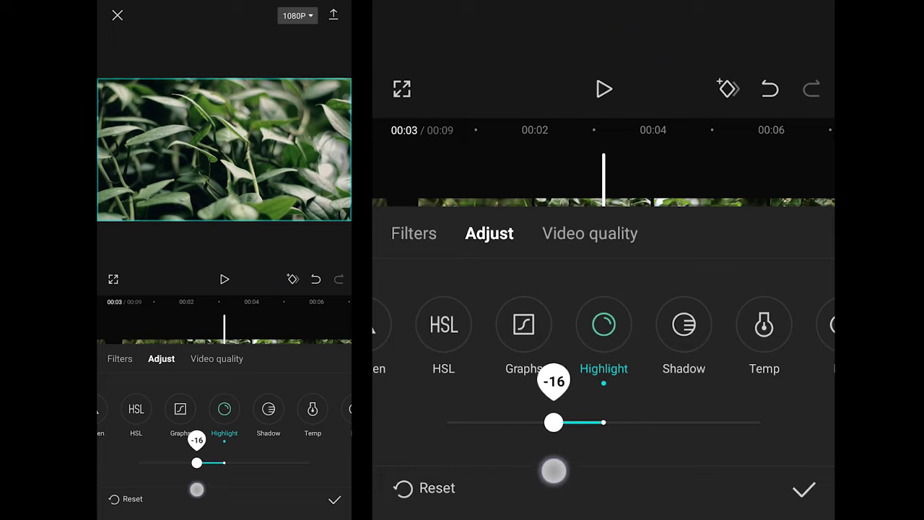
pyautogui.click(804, 490)
# On the piece at 5 seconds, set contrast to -15 and tweak fade and hue
pyautogui.moveTo(640, 392)
pyautogui.mouseDown()
pyautogui.moveTo(765, 375)
pyautogui.moveTo(480, 397)
pyautogui.mouseUp()
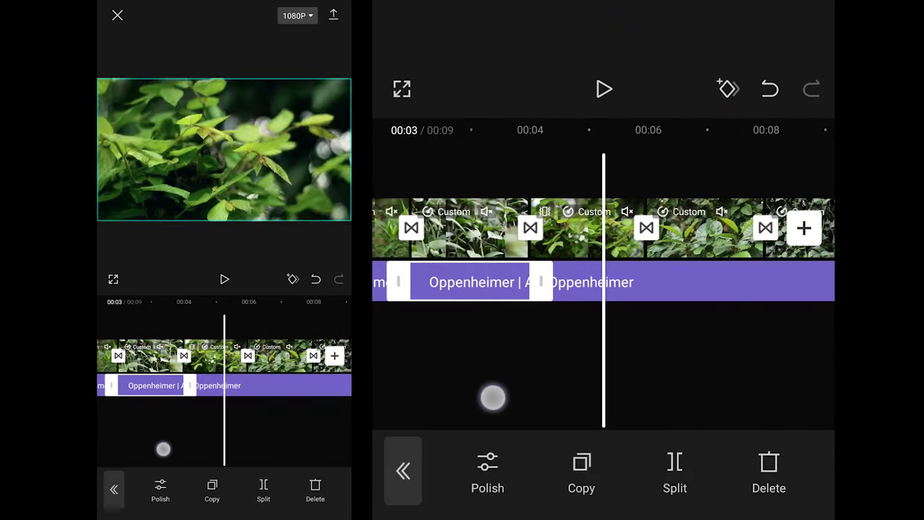
pyautogui.click(691, 281)
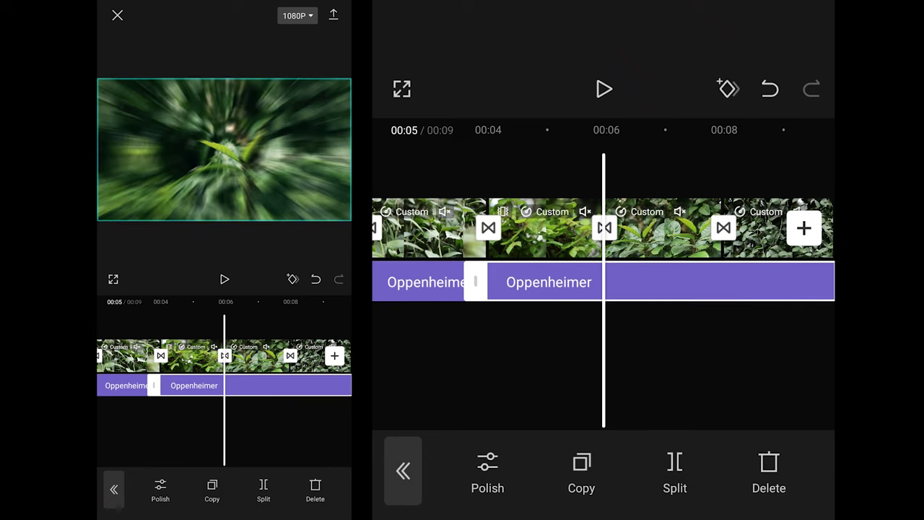
pyautogui.moveTo(650, 355); pyautogui.dragTo(707, 354)
pyautogui.click(605, 293)
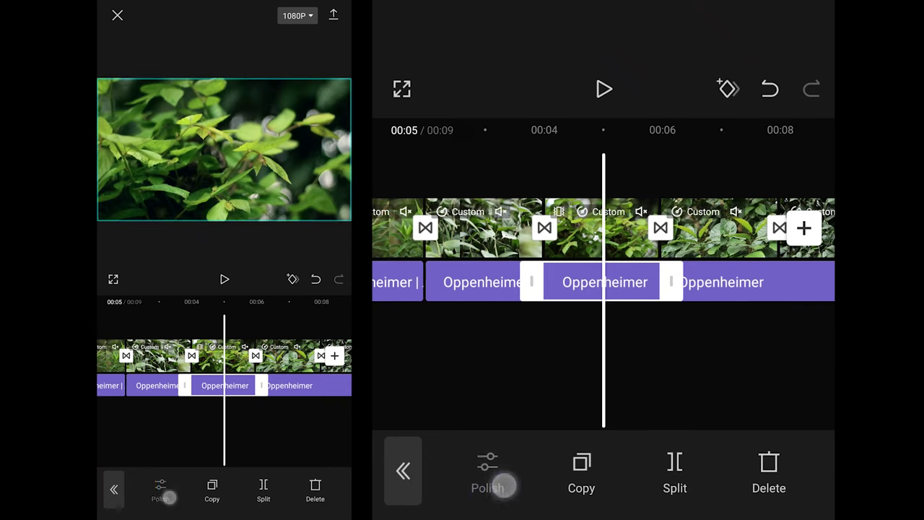
pyautogui.click(503, 486)
pyautogui.moveTo(759, 383)
pyautogui.mouseDown()
pyautogui.moveTo(605, 382)
pyautogui.moveTo(758, 386)
pyautogui.mouseUp()
pyautogui.click(579, 325)
pyautogui.moveTo(603, 480); pyautogui.dragTo(557, 498)
pyautogui.moveTo(557, 429); pyautogui.dragTo(556, 448)
pyautogui.moveTo(686, 325); pyautogui.dragTo(553, 325)
pyautogui.click(604, 325)
pyautogui.click(733, 325)
pyautogui.click(653, 325)
pyautogui.moveTo(621, 423); pyautogui.dragTo(629, 424)
pyautogui.moveTo(722, 344); pyautogui.dragTo(816, 340)
pyautogui.click(804, 489)
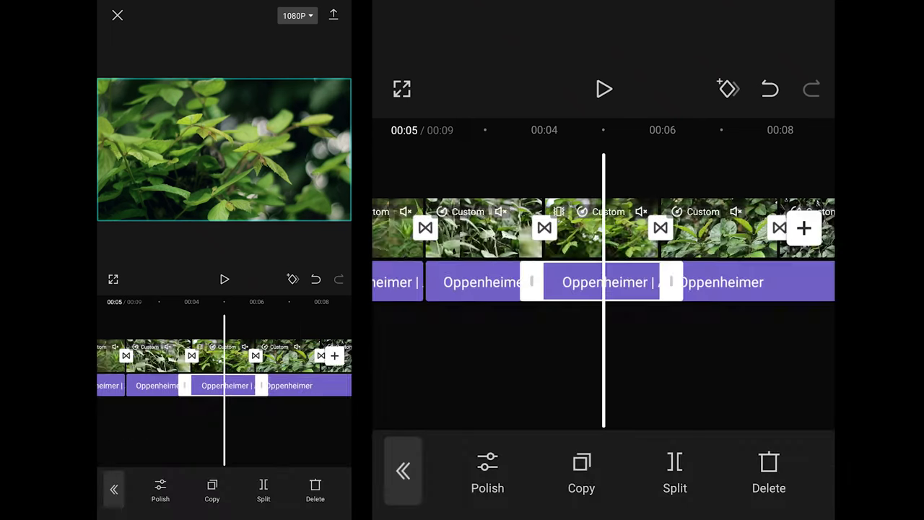
# Adjust the contrast of the last filter piece near 7 seconds, then return to the start
pyautogui.click(723, 281)
pyautogui.click(487, 473)
pyautogui.moveTo(448, 325); pyautogui.dragTo(795, 325)
pyautogui.click(477, 333)
pyautogui.click(804, 495)
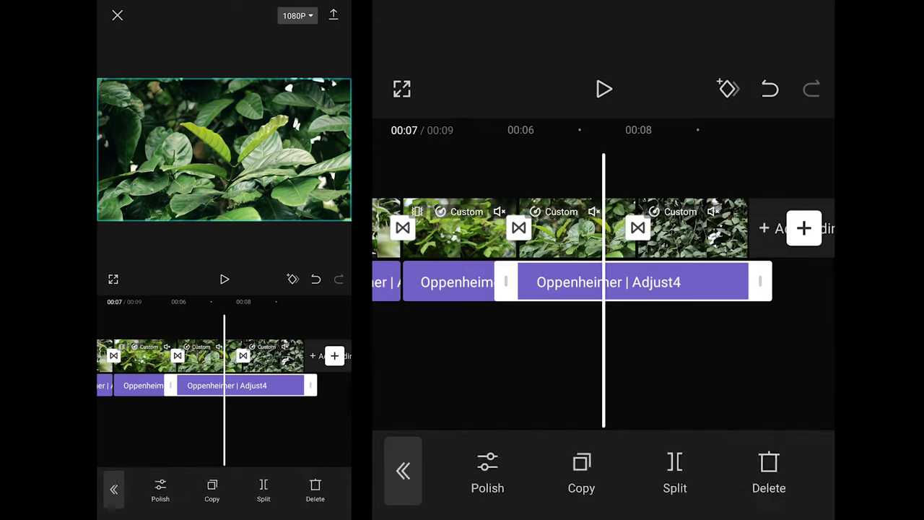
pyautogui.moveTo(586, 403); pyautogui.dragTo(795, 405)
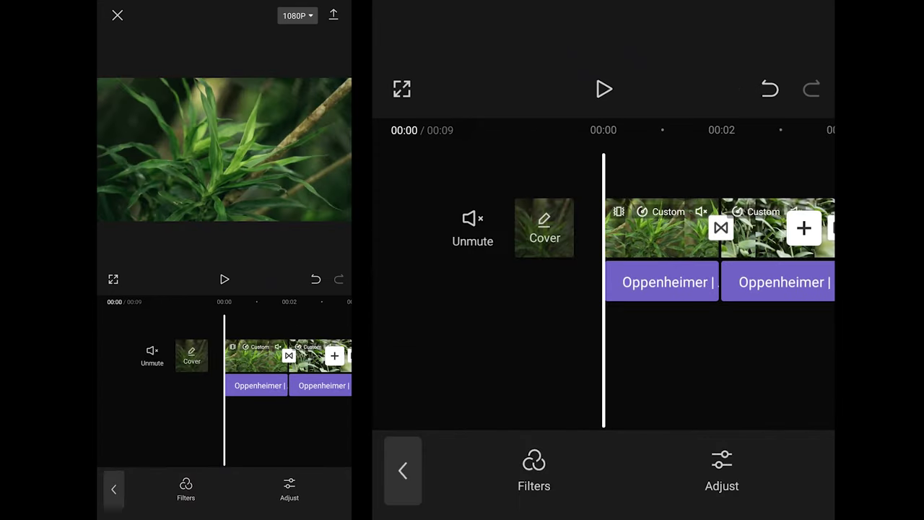
pyautogui.moveTo(740, 369)
pyautogui.mouseDown()
pyautogui.moveTo(495, 384)
pyautogui.moveTo(794, 383)
pyautogui.mouseUp()
pyautogui.click(403, 471)
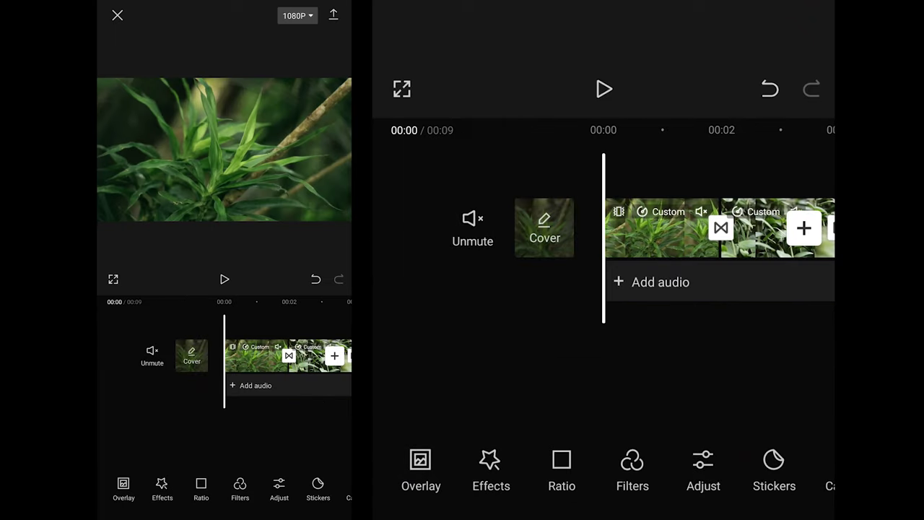
pyautogui.click(703, 469)
pyautogui.click(721, 469)
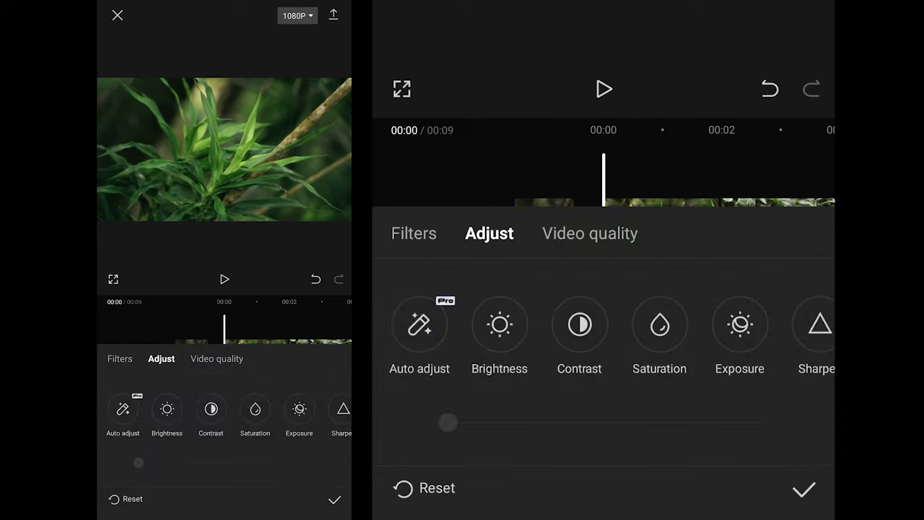
pyautogui.moveTo(723, 329); pyautogui.dragTo(433, 329)
pyautogui.click(710, 325)
pyautogui.moveTo(604, 441)
pyautogui.mouseDown()
pyautogui.moveTo(650, 450)
pyautogui.moveTo(615, 466)
pyautogui.mouseUp()
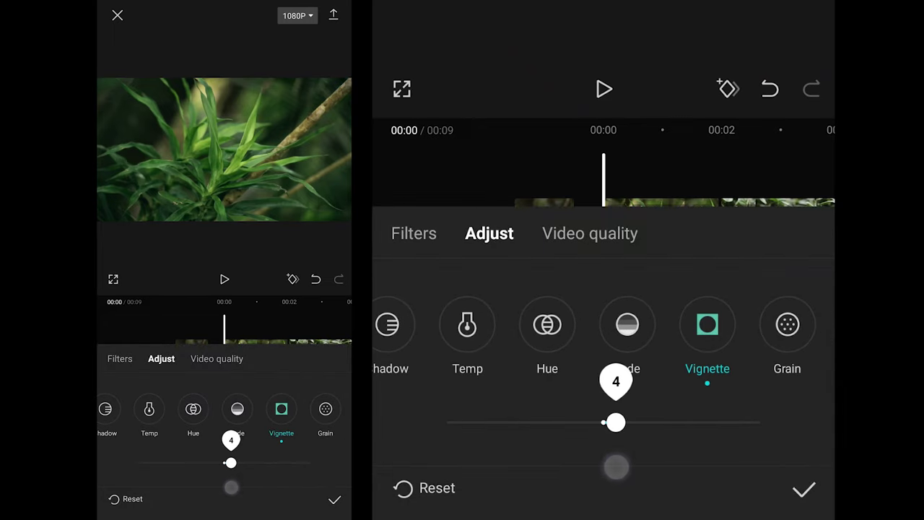
pyautogui.press('Escape')
pyautogui.moveTo(655, 335); pyautogui.dragTo(794, 374)
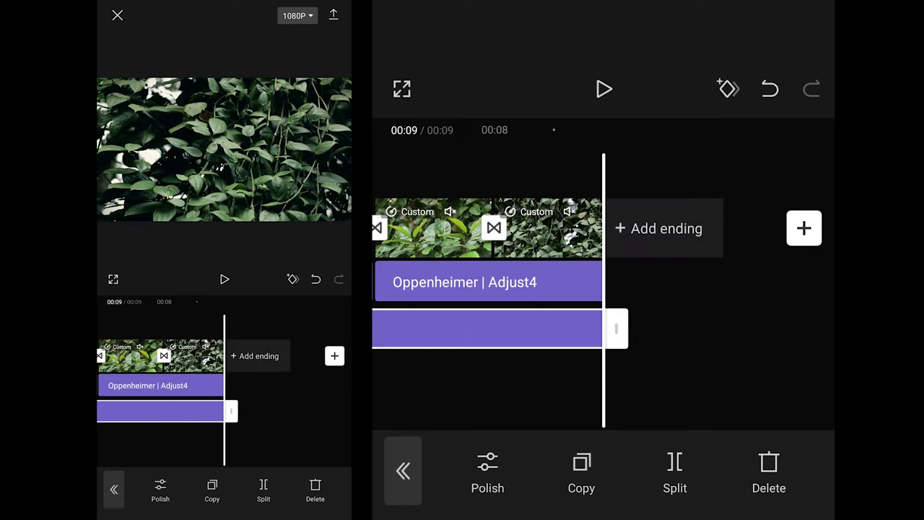
pyautogui.moveTo(433, 375); pyautogui.dragTo(759, 376)
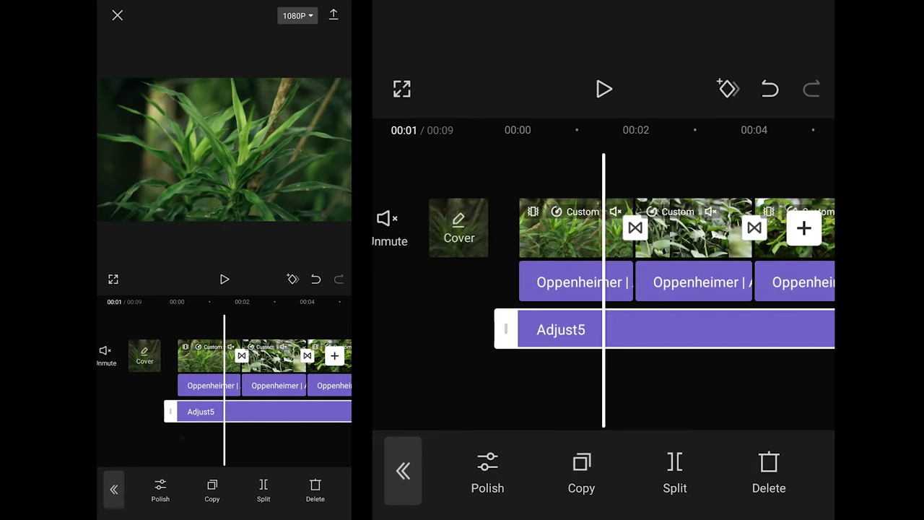
pyautogui.click(650, 390)
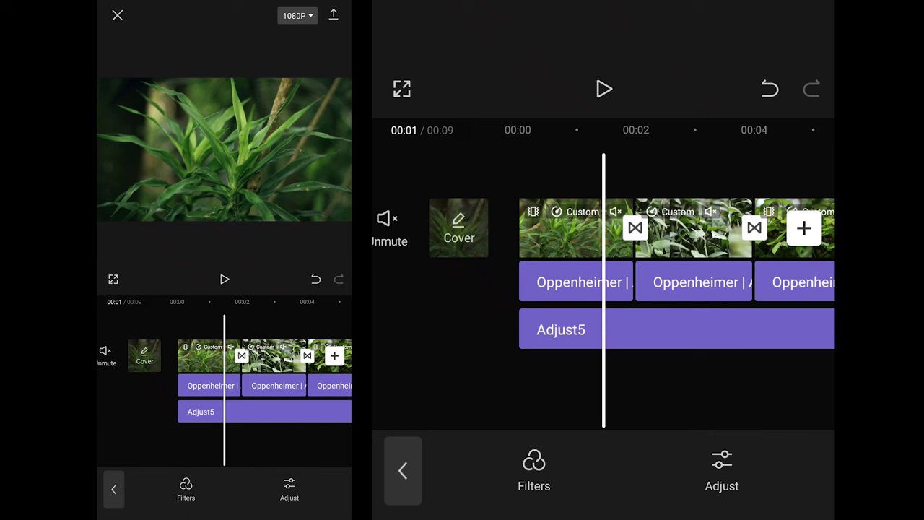
pyautogui.click(604, 336)
# Deselect the Adjust5 layer and preview the graded video from the start
pyautogui.click(403, 471)
pyautogui.click(404, 481)
pyautogui.moveTo(475, 328); pyautogui.dragTo(562, 328)
pyautogui.click(586, 81)
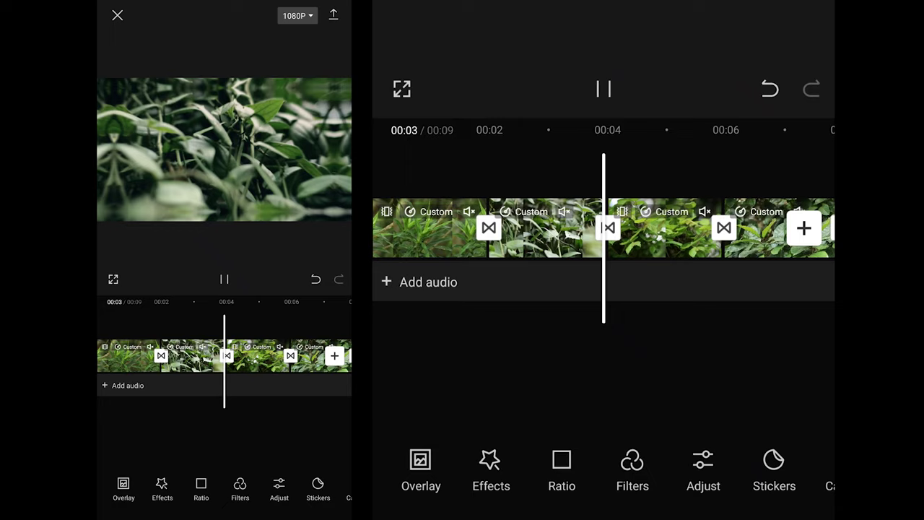
pyautogui.moveTo(517, 346); pyautogui.dragTo(636, 346)
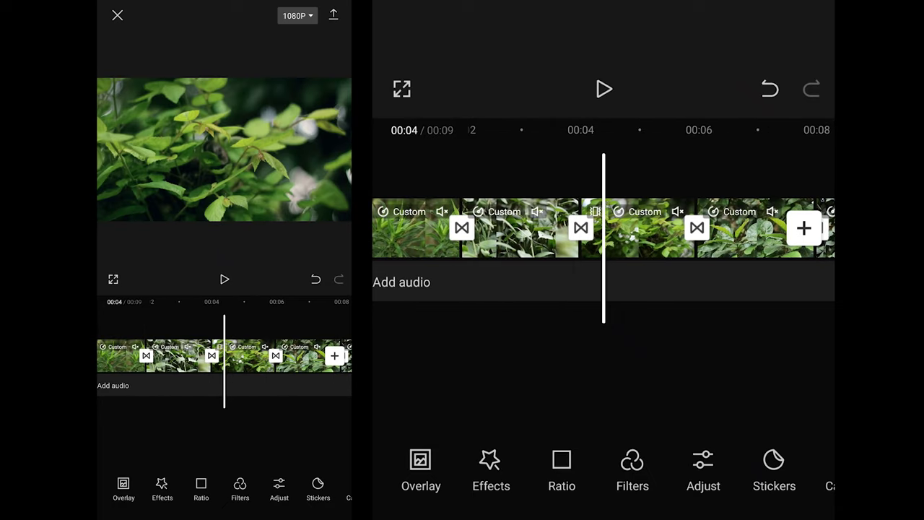
# Export the 9-second edit at 1080p, 30 fps, and begin a new project
pyautogui.click(298, 15)
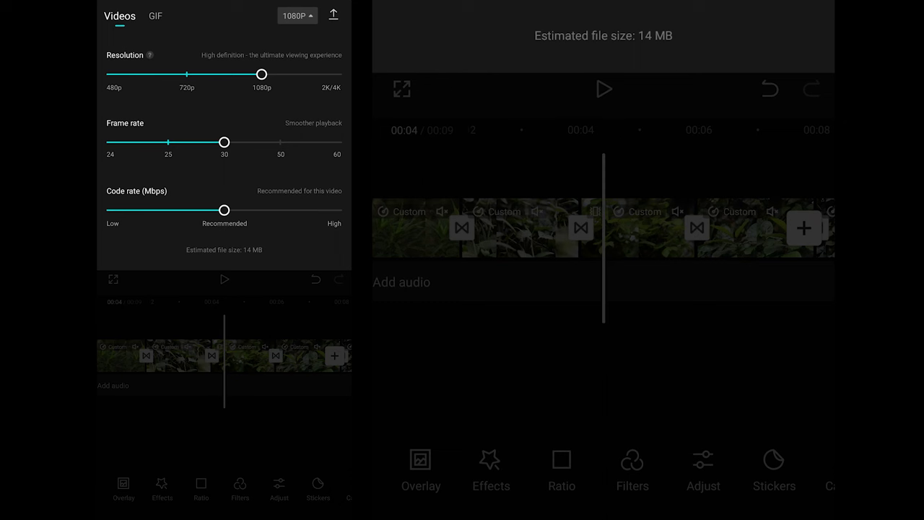
pyautogui.click(333, 15)
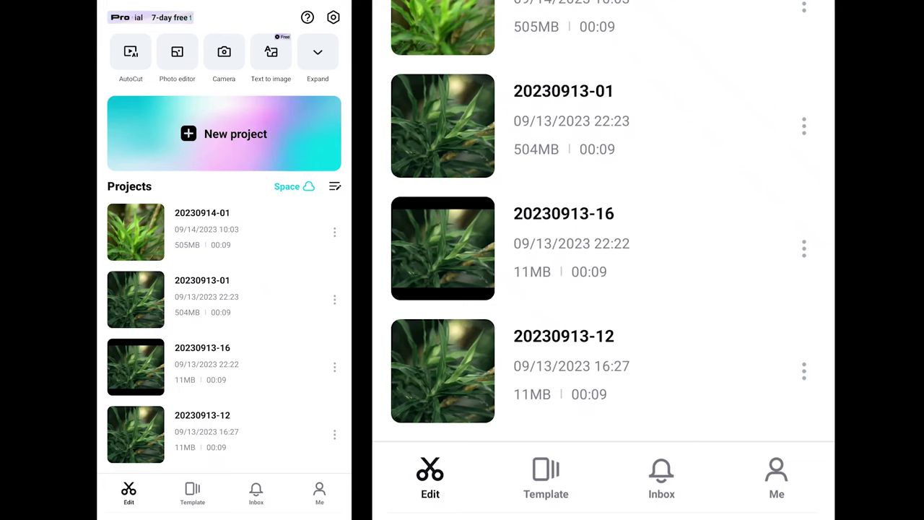
pyautogui.click(229, 145)
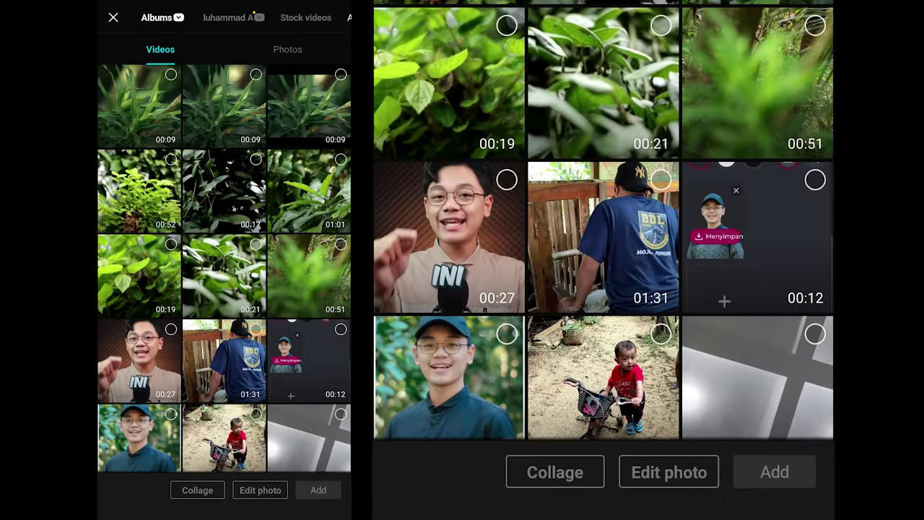
# Add the first nature clip to the new project and select it on the timeline
pyautogui.click(170, 75)
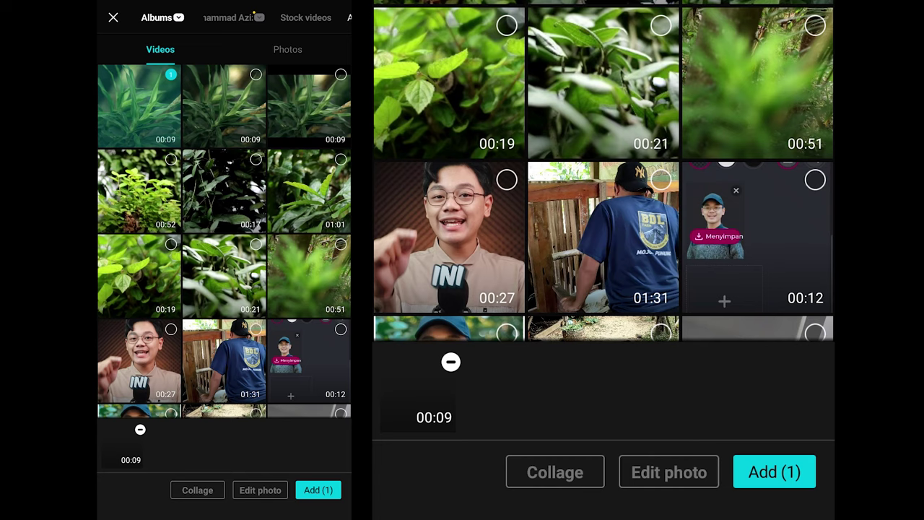
pyautogui.click(319, 489)
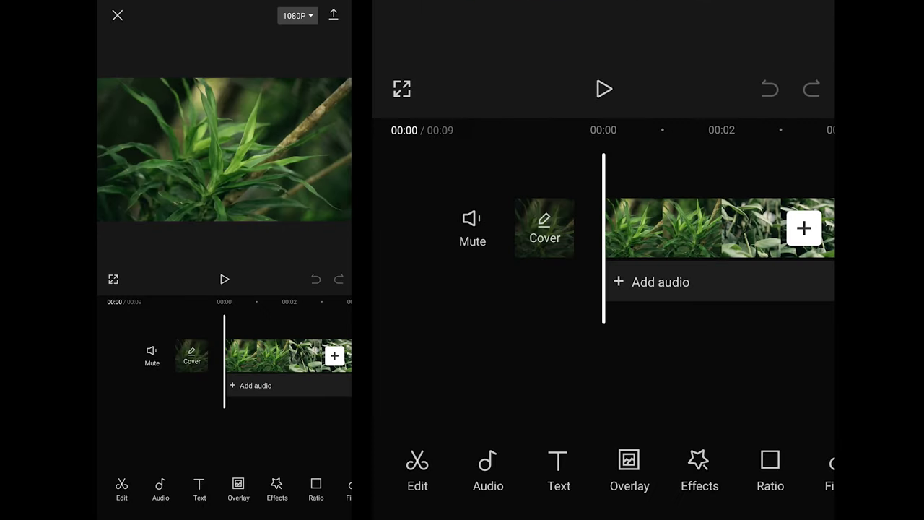
pyautogui.click(694, 227)
pyautogui.moveTo(722, 469); pyautogui.dragTo(505, 470)
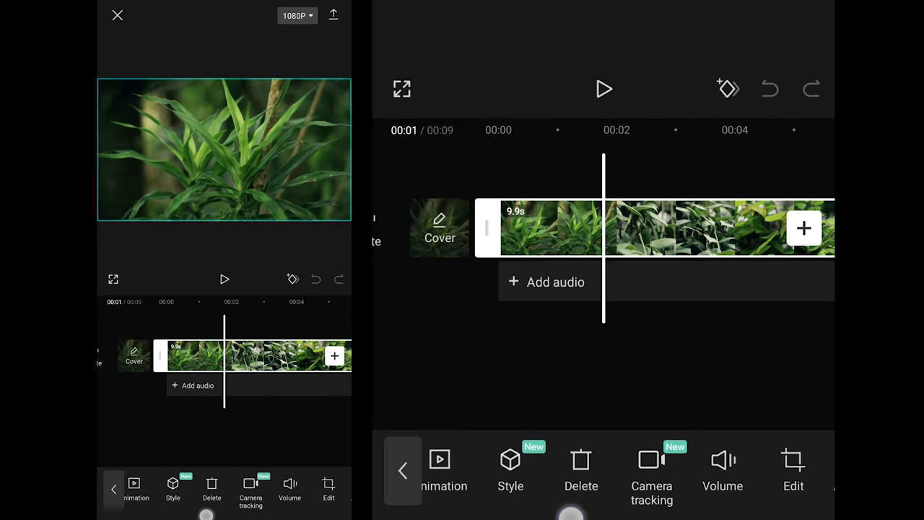
# Crop the clip to a 2.35:1 widescreen aspect ratio and check the framing
pyautogui.click(628, 470)
pyautogui.click(753, 470)
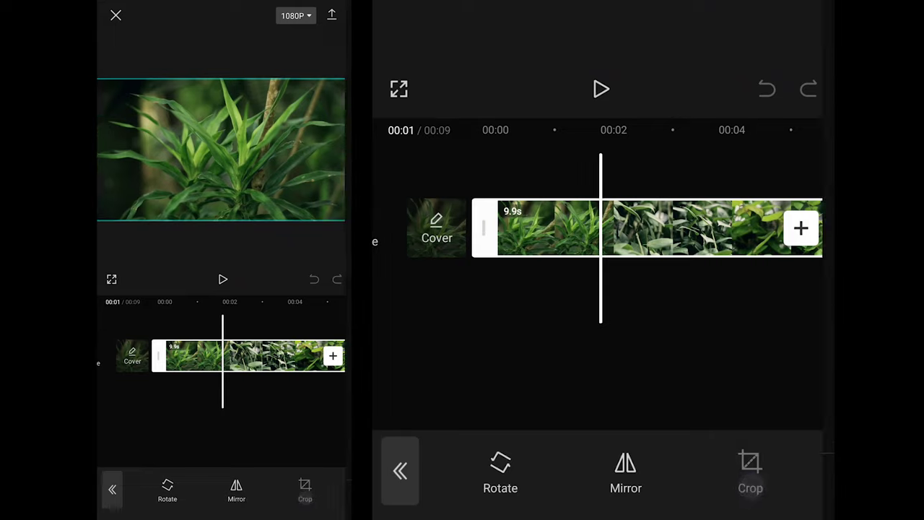
pyautogui.moveTo(746, 396); pyautogui.dragTo(590, 426)
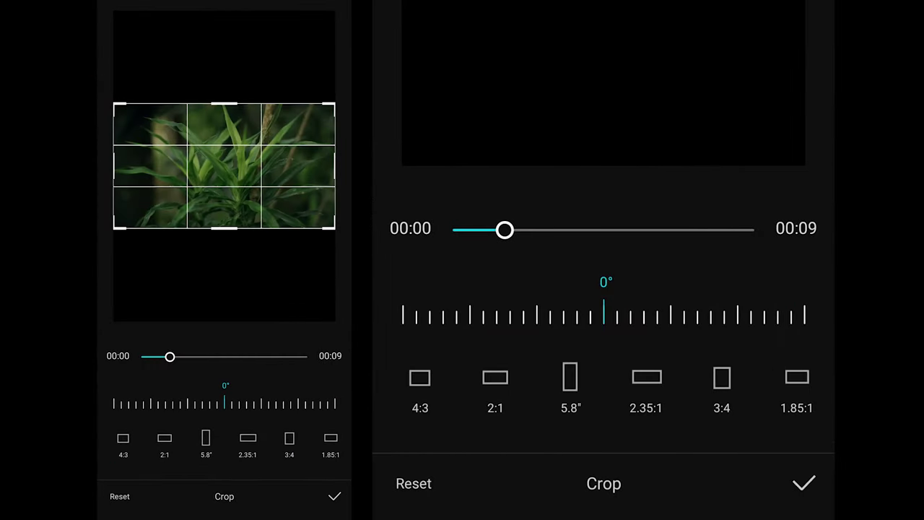
pyautogui.click(794, 386)
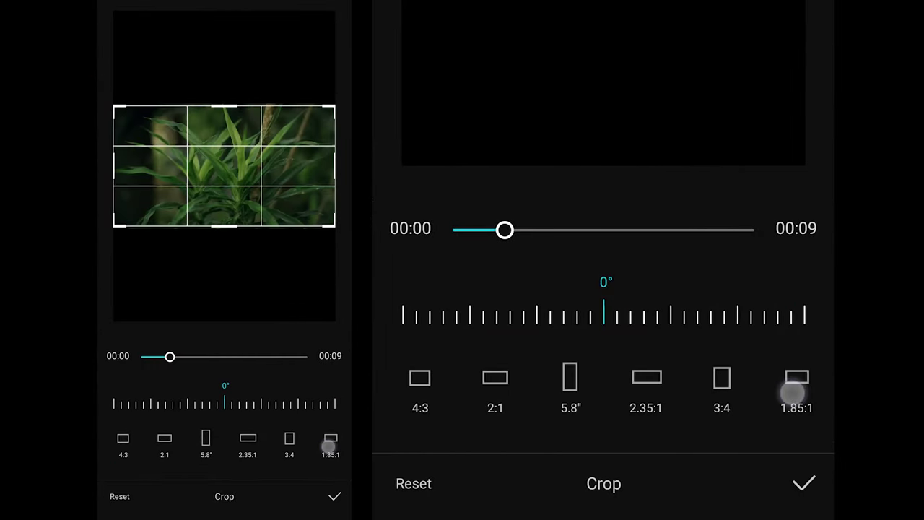
pyautogui.click(661, 383)
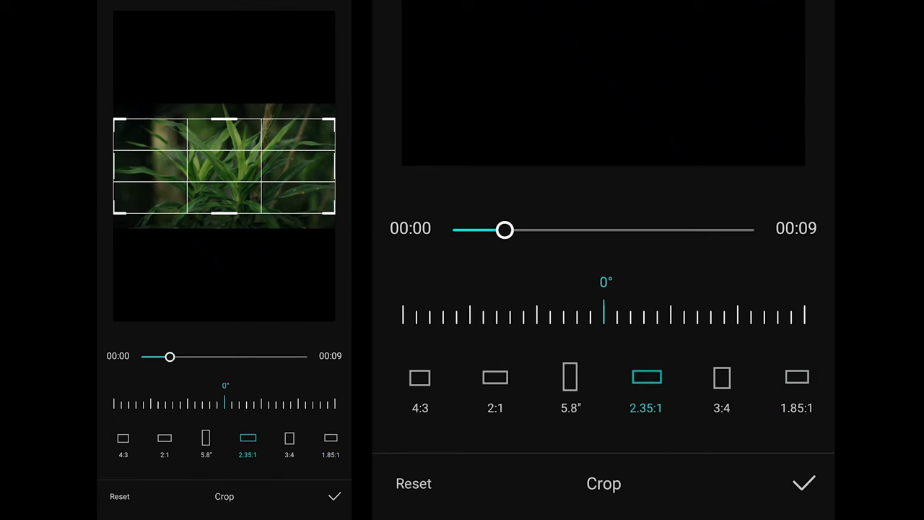
pyautogui.moveTo(504, 230); pyautogui.dragTo(684, 284)
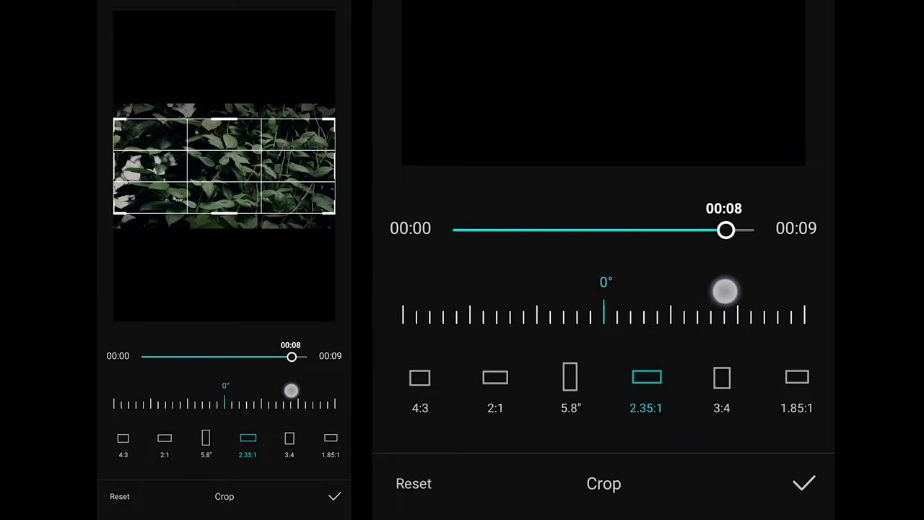
pyautogui.moveTo(684, 284); pyautogui.dragTo(568, 308)
pyautogui.click(804, 483)
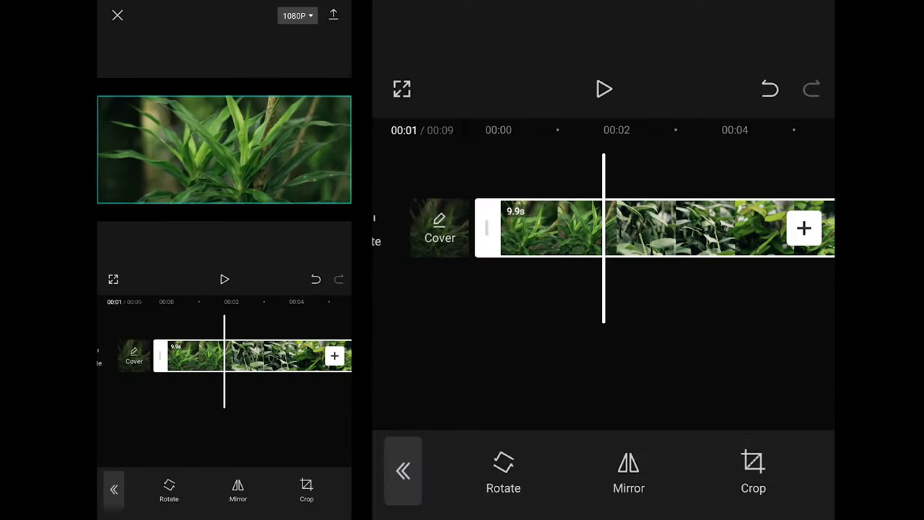
pyautogui.click(642, 364)
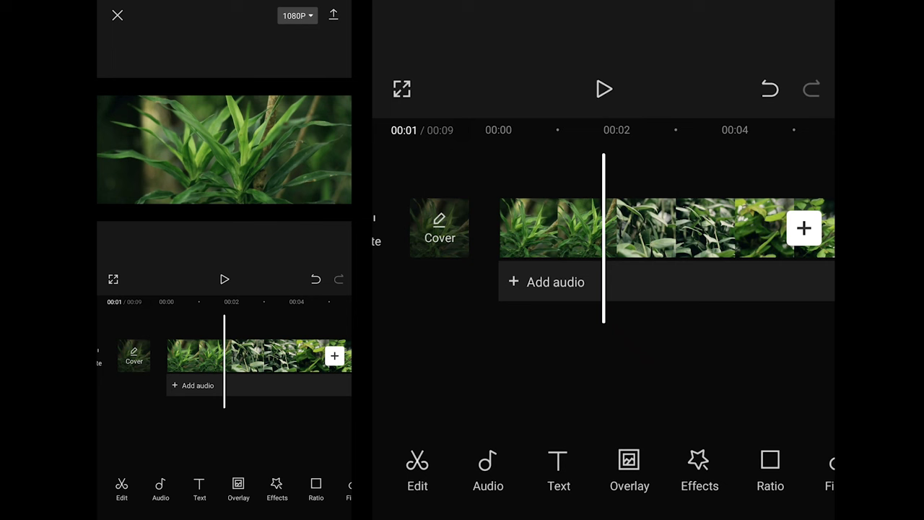
# Apply motion blur with Blur 100 and Blend 100 to the cropped clip, then preview it
pyautogui.moveTo(499, 299); pyautogui.dragTo(577, 299)
pyautogui.click(686, 228)
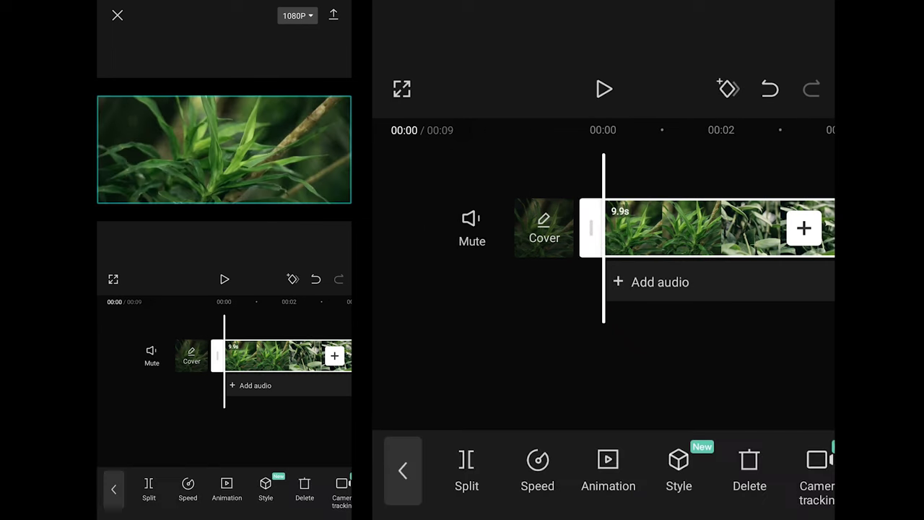
pyautogui.moveTo(511, 486); pyautogui.dragTo(440, 482)
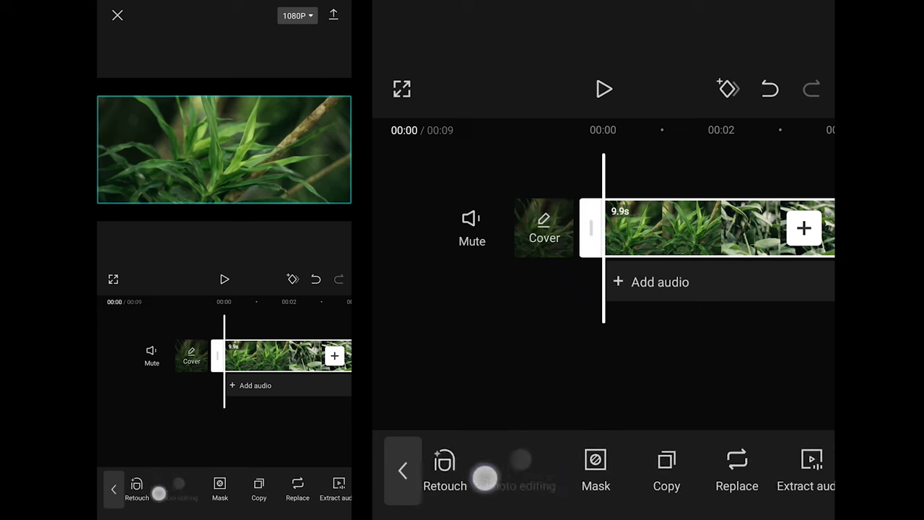
pyautogui.moveTo(506, 477); pyautogui.dragTo(434, 484)
pyautogui.click(582, 469)
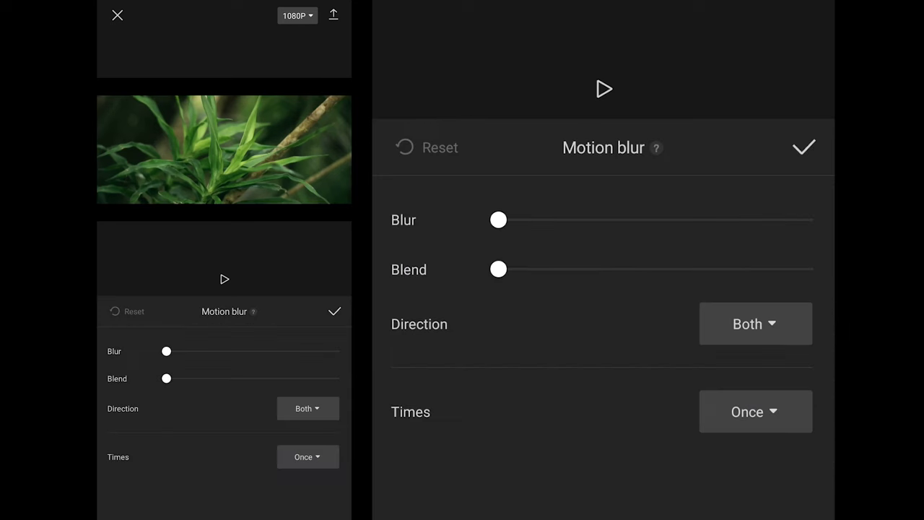
pyautogui.moveTo(498, 220); pyautogui.dragTo(812, 220)
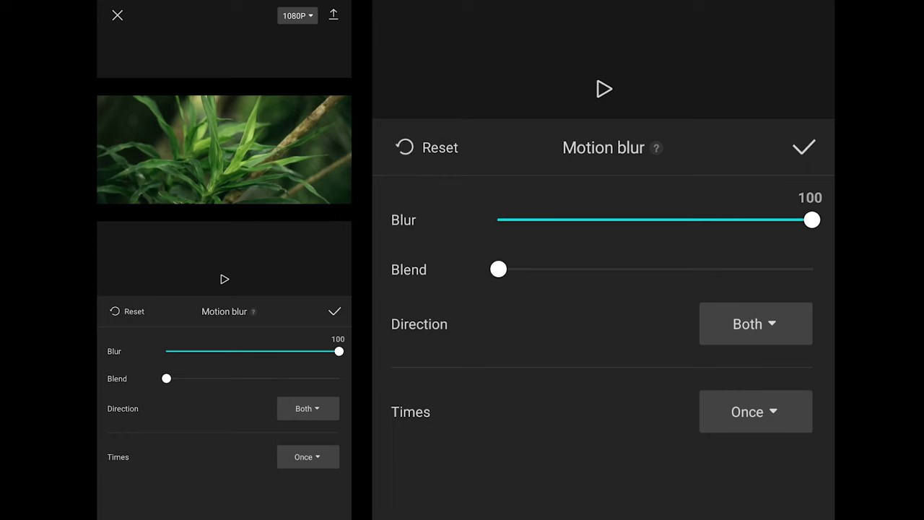
pyautogui.moveTo(499, 269); pyautogui.dragTo(812, 269)
pyautogui.click(804, 147)
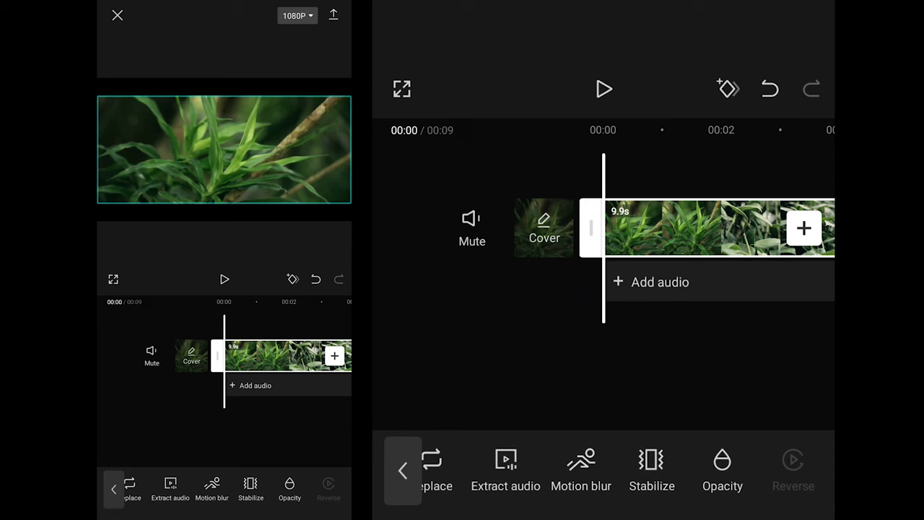
pyautogui.click(604, 89)
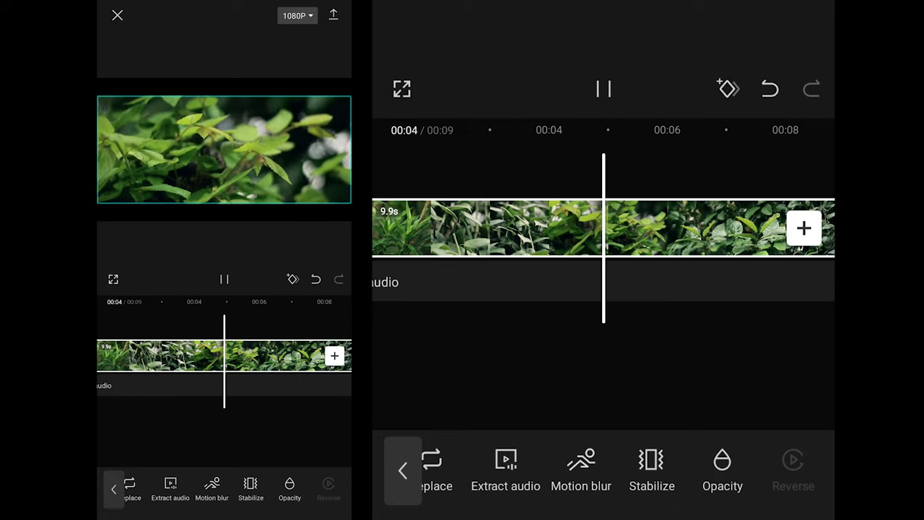
pyautogui.click(626, 375)
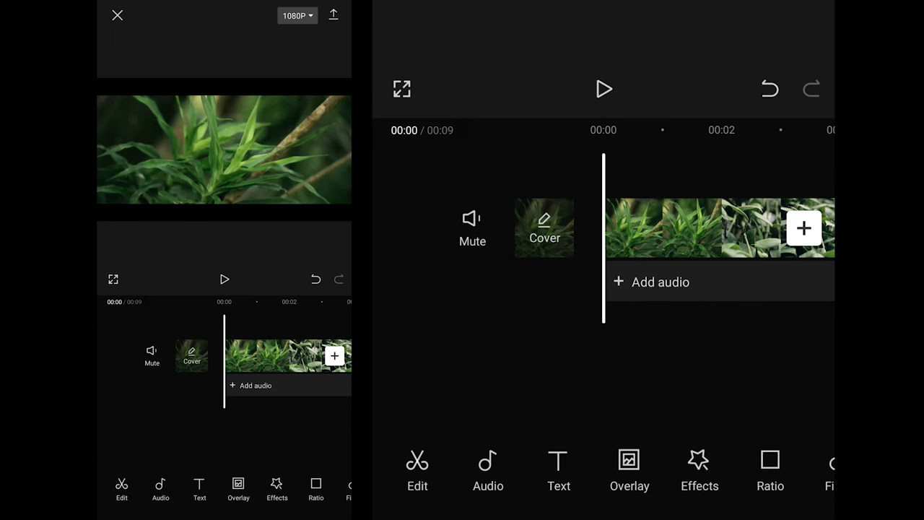
# Add the saved Wide Angle video effect over the clip
pyautogui.click(698, 471)
pyautogui.click(489, 466)
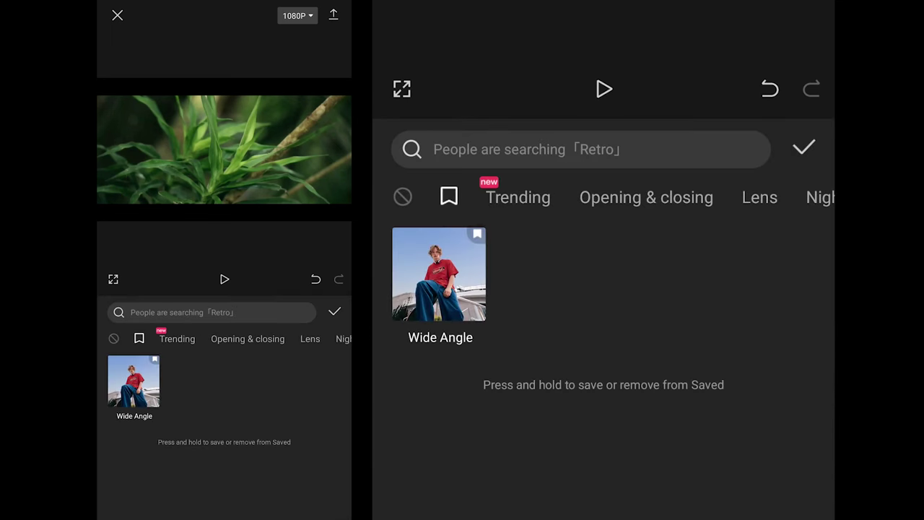
pyautogui.moveTo(723, 213)
pyautogui.mouseDown()
pyautogui.moveTo(611, 238)
pyautogui.moveTo(710, 250)
pyautogui.mouseUp()
pyautogui.click(439, 275)
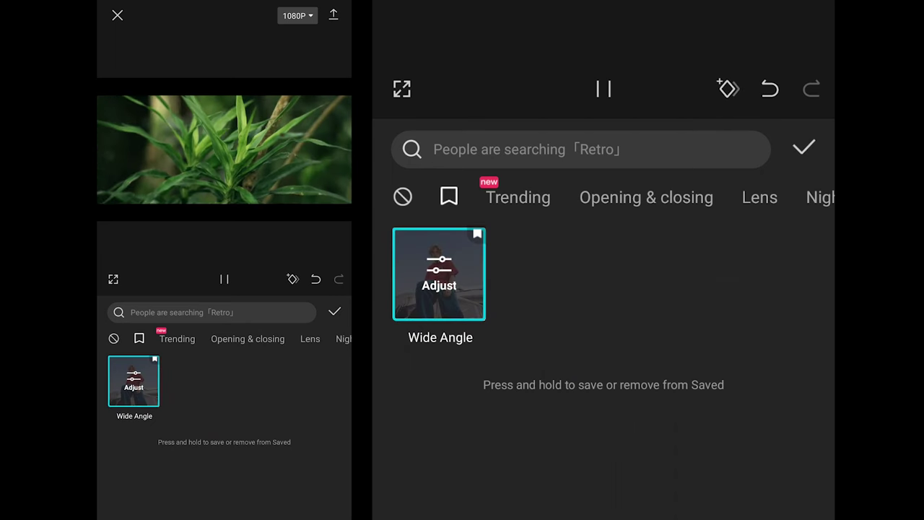
pyautogui.click(804, 147)
pyautogui.moveTo(814, 317)
pyautogui.mouseDown()
pyautogui.moveTo(772, 317)
pyautogui.moveTo(814, 317)
pyautogui.mouseUp()
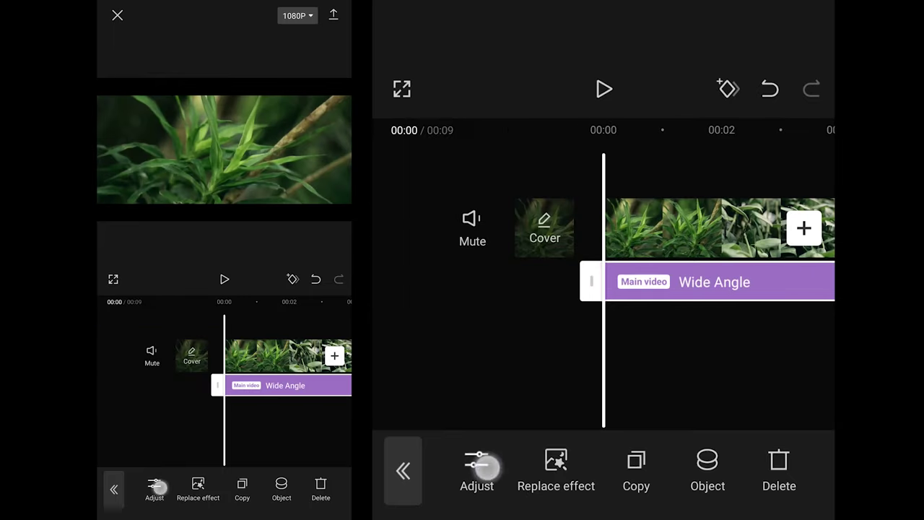
# Set the Wide Angle effect intensity to 89 and preview the result
pyautogui.click(476, 470)
pyautogui.moveTo(738, 351); pyautogui.dragTo(695, 351)
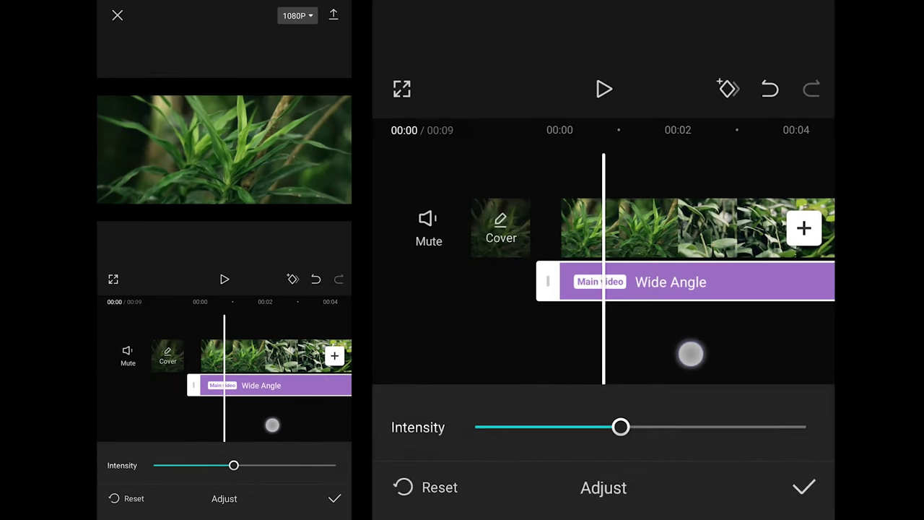
pyautogui.moveTo(621, 427)
pyautogui.mouseDown()
pyautogui.moveTo(804, 430)
pyautogui.moveTo(786, 436)
pyautogui.mouseUp()
pyautogui.click(804, 488)
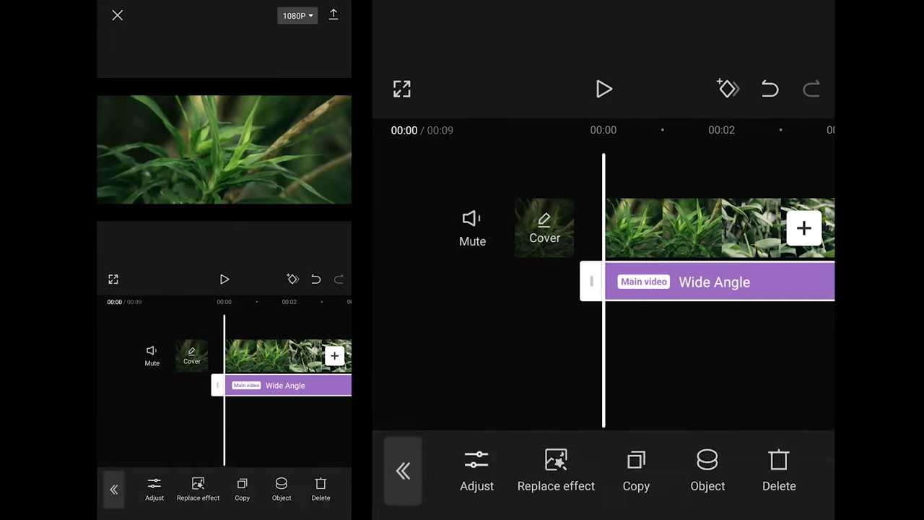
pyautogui.click(403, 469)
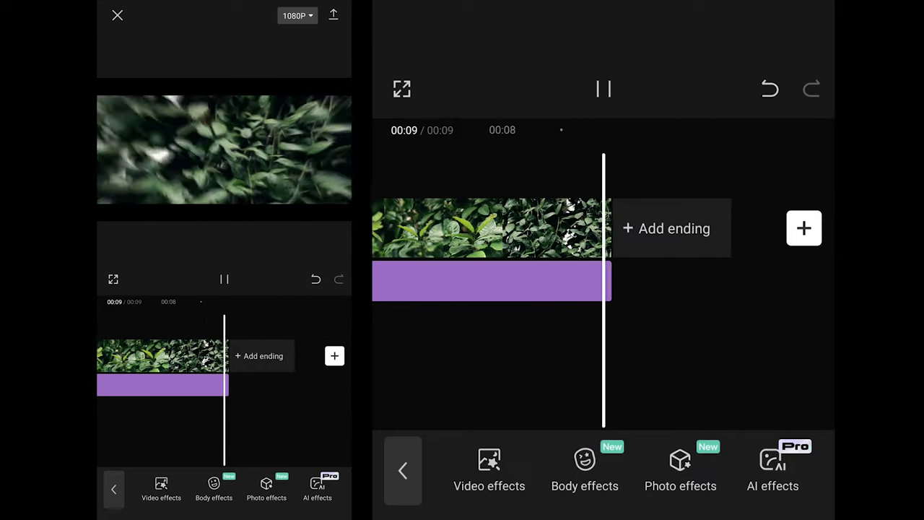
# Rewind the 9-second Wide Angle clip to 00:00 and exit the Effects toolbar to the main editing tools
pyautogui.moveTo(583, 317); pyautogui.dragTo(795, 318)
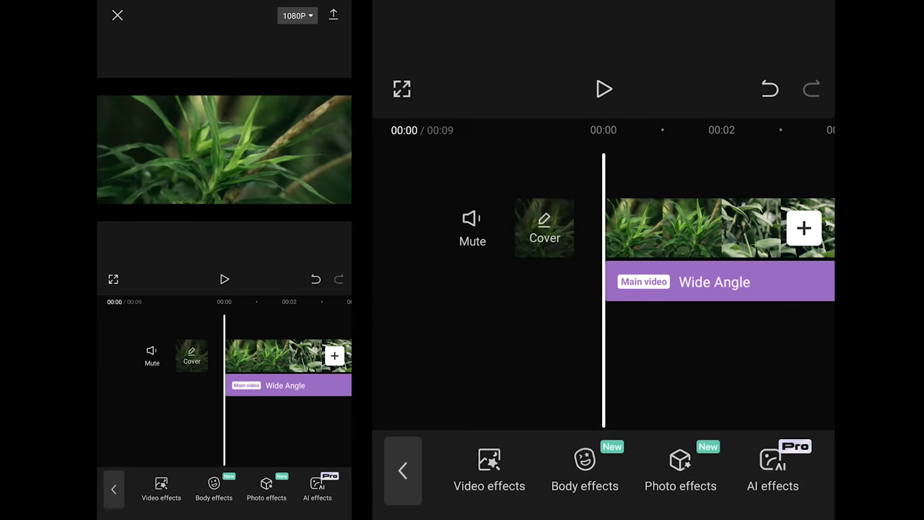
pyautogui.click(403, 471)
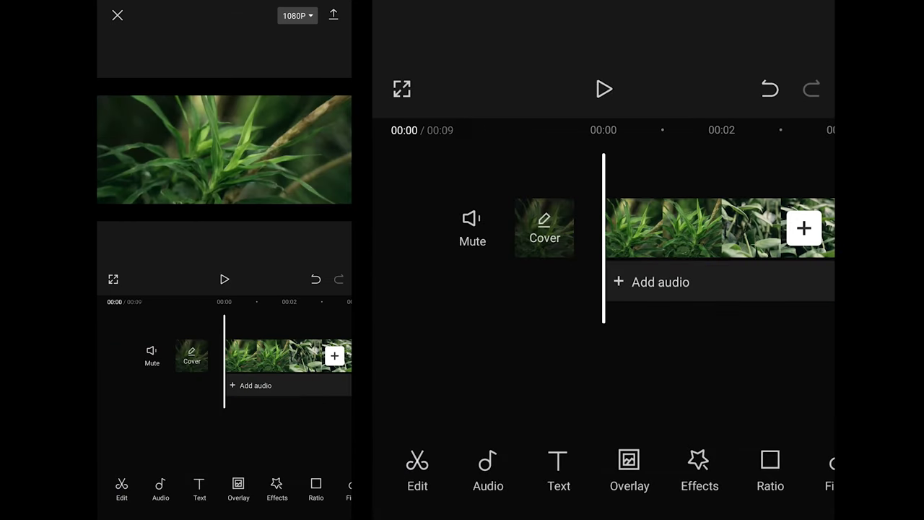